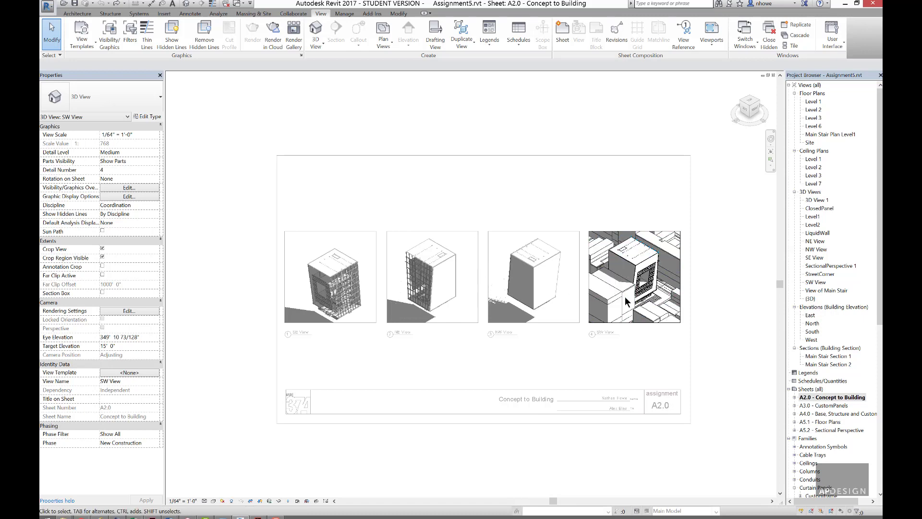
left_click(640, 322)
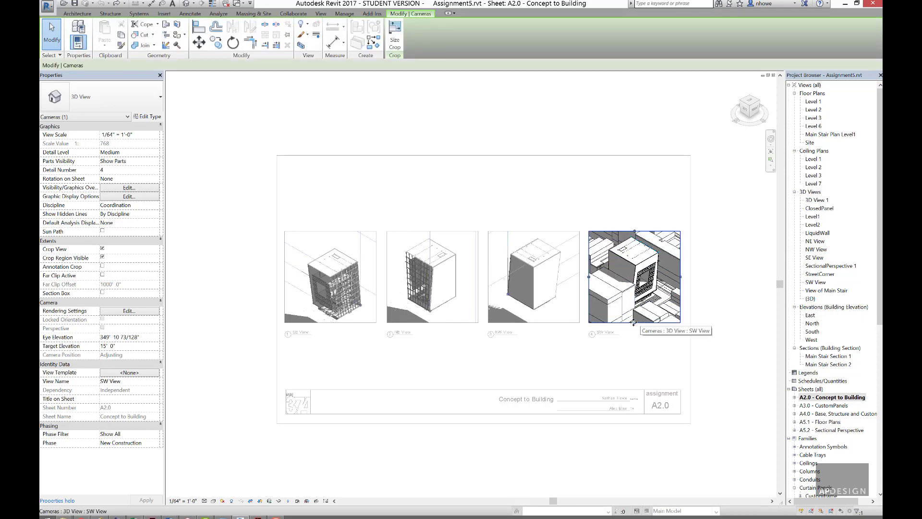
left_click(138, 373)
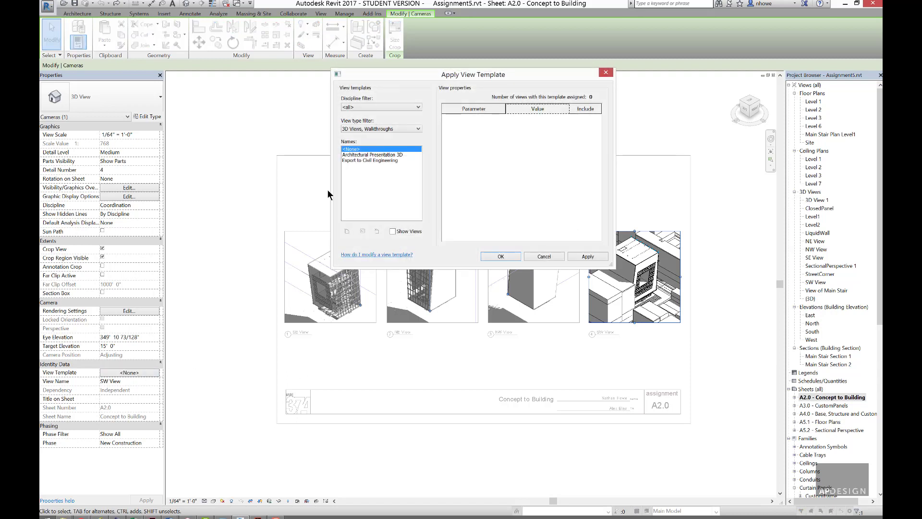
left_click(374, 128)
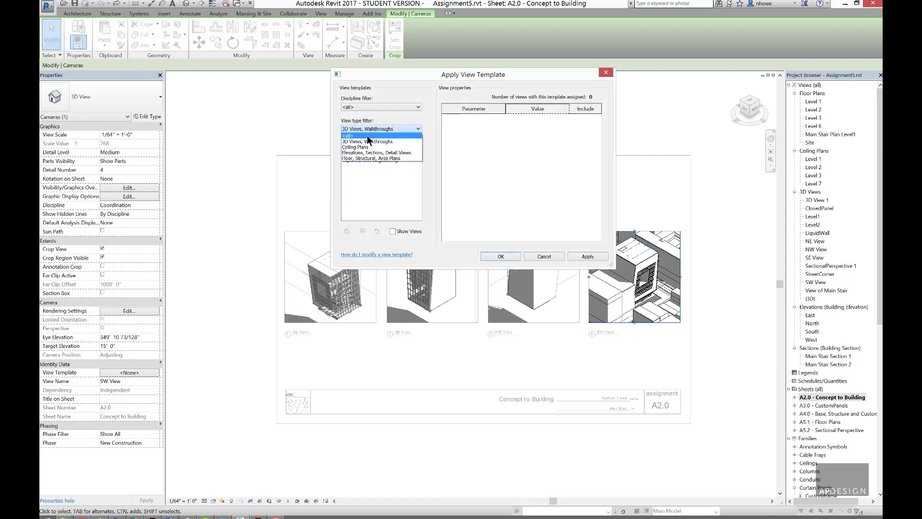
left_click(370, 135)
left_click(369, 188)
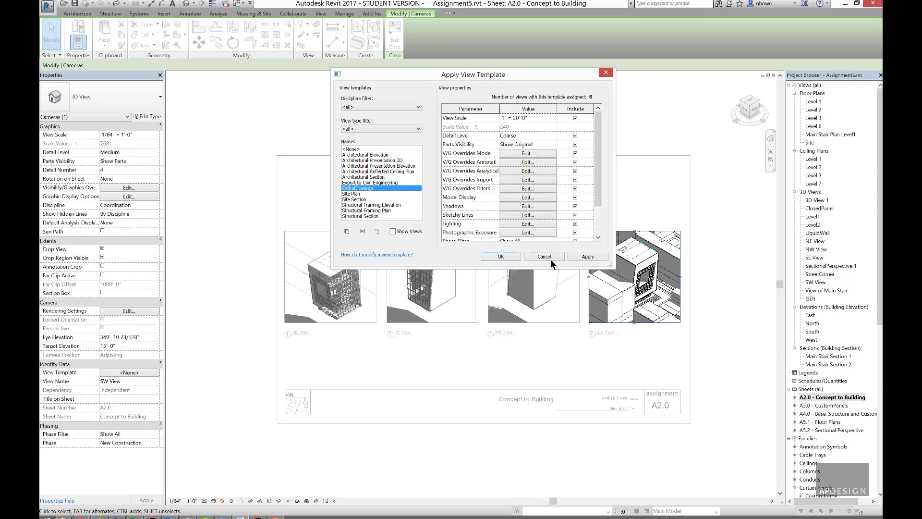
left_click(584, 257)
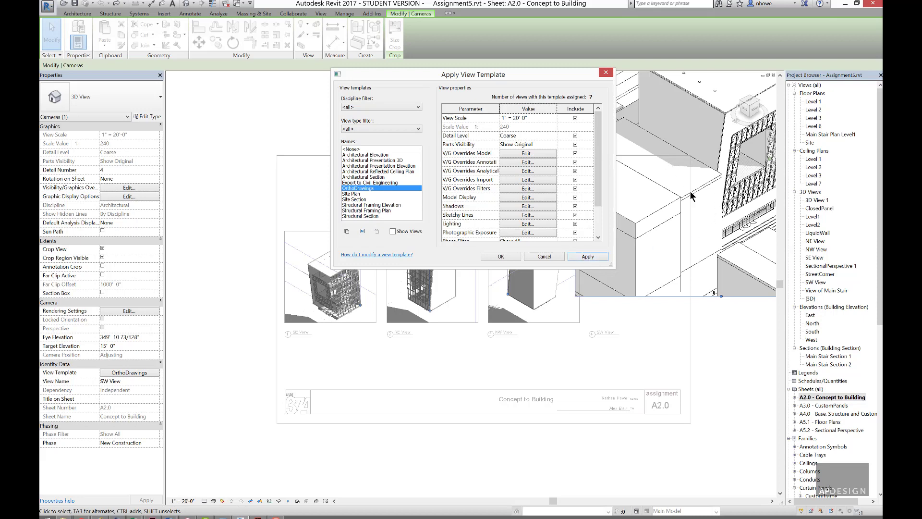
left_click(556, 258)
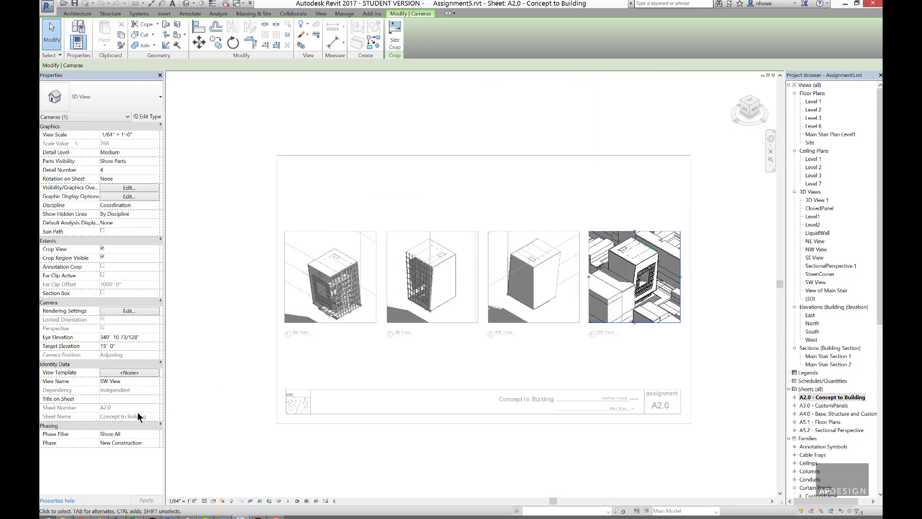
Apply the OrthoDrawings view template to the SW View with View Scale excluded from the template.
left_click(131, 373)
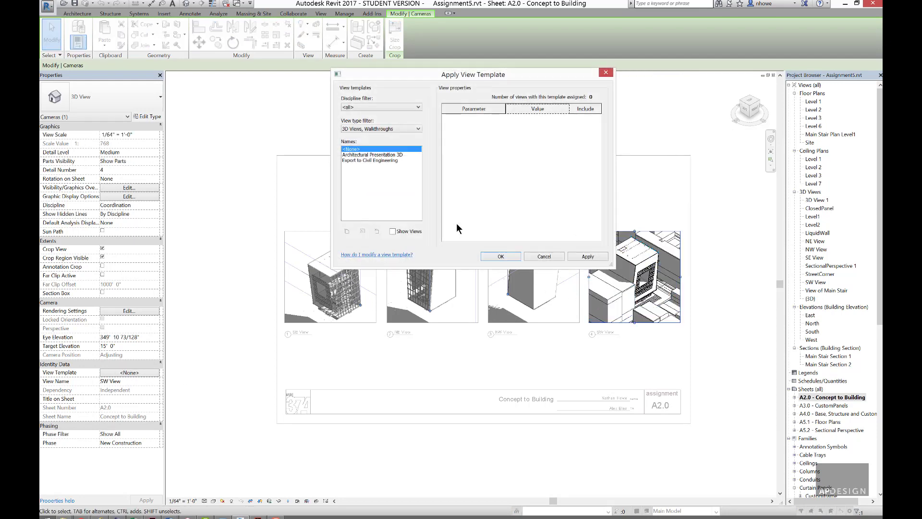
left_click(392, 129)
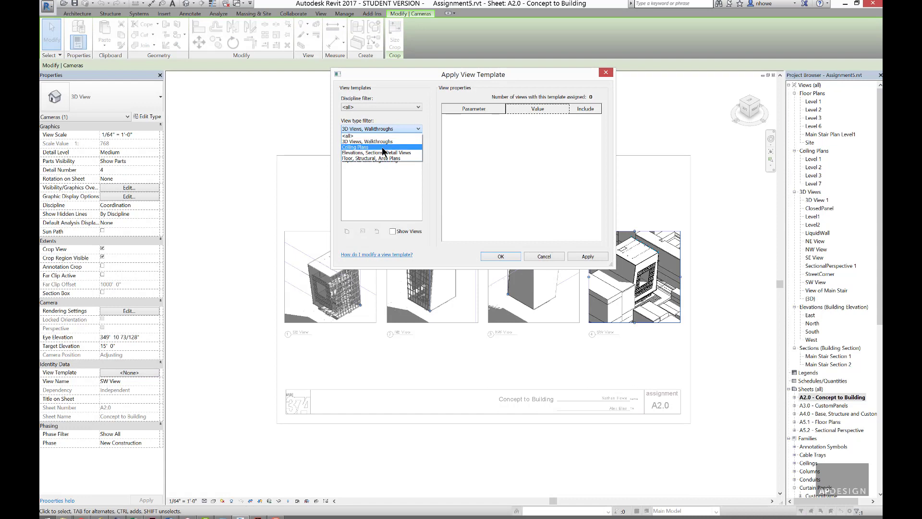
left_click(381, 136)
left_click(373, 188)
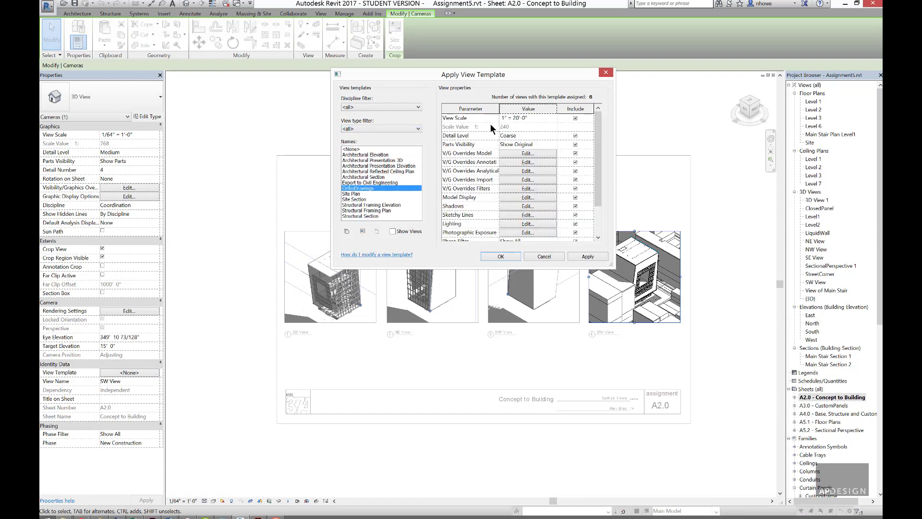
left_click(575, 118)
left_click(583, 256)
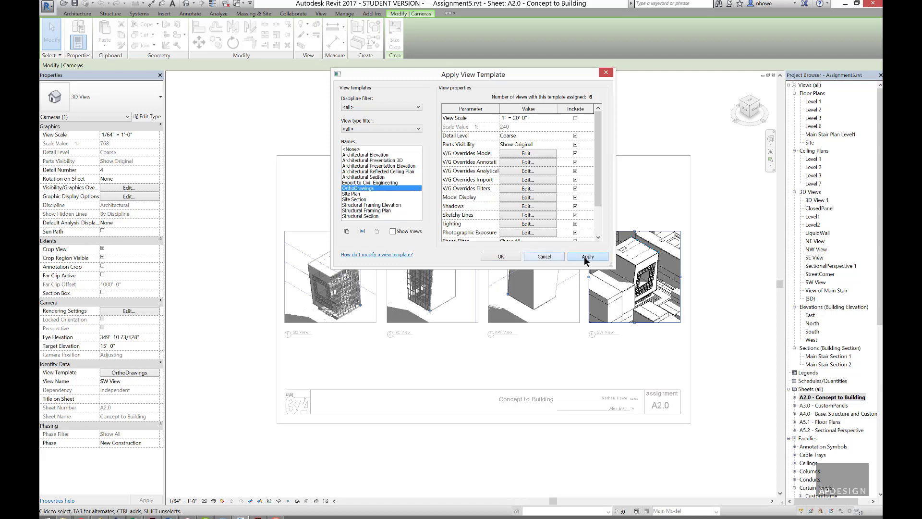
left_click(504, 257)
left_click(532, 230)
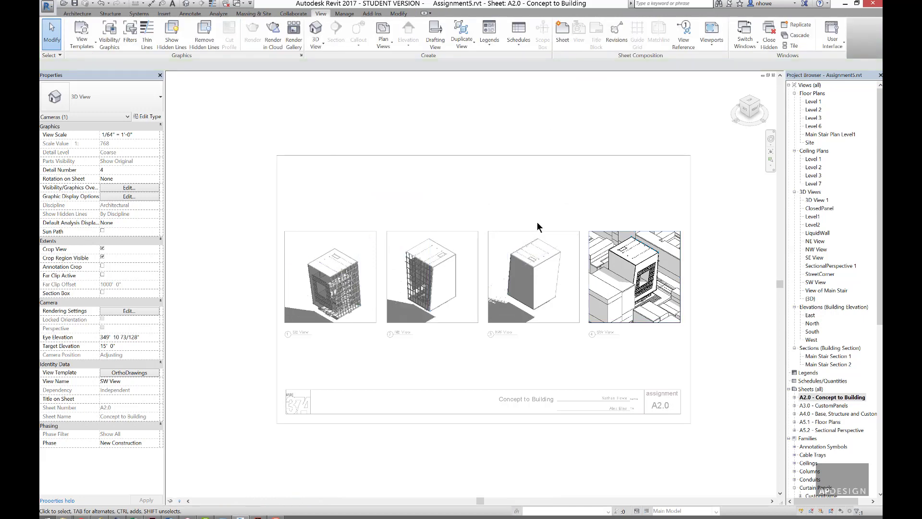
Apply the OrthoDrawings view template to the SE, NE and NW View viewports on sheet A2.0 together.
left_click_drag(542, 220, 360, 238)
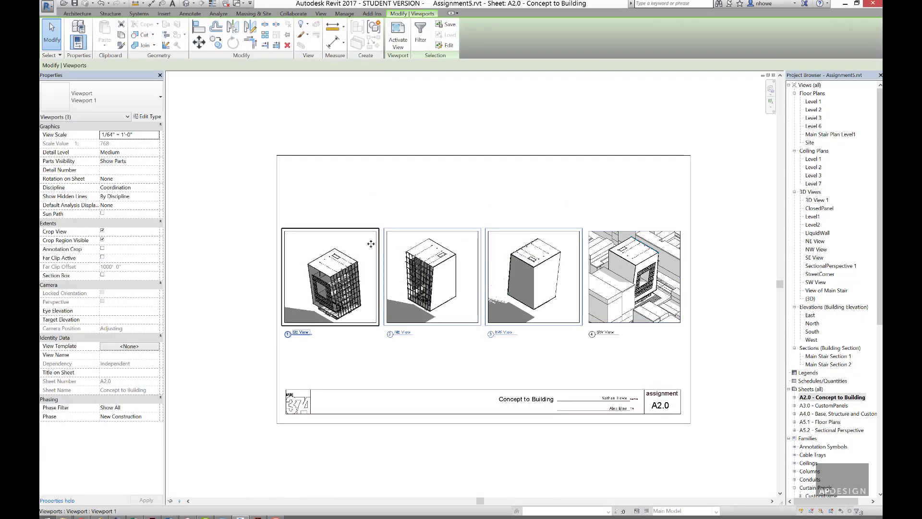
left_click(126, 346)
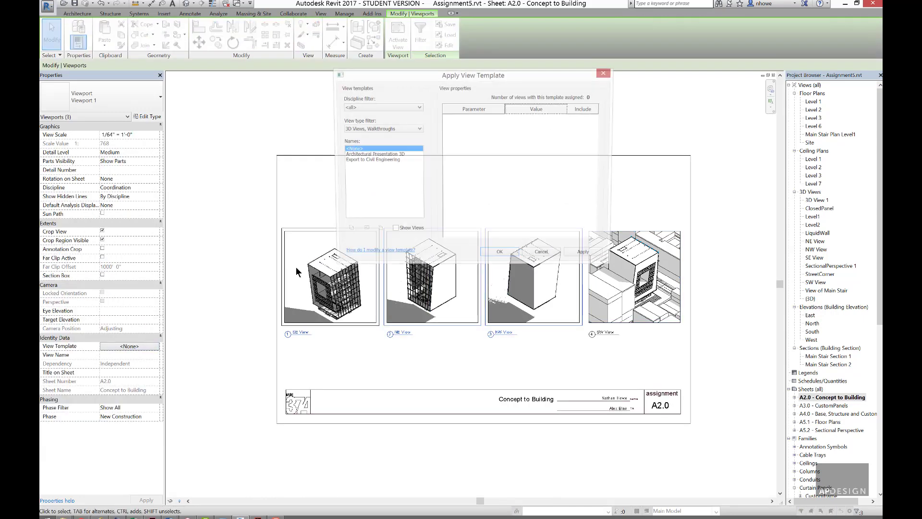
left_click(382, 128)
left_click(368, 141)
left_click(360, 188)
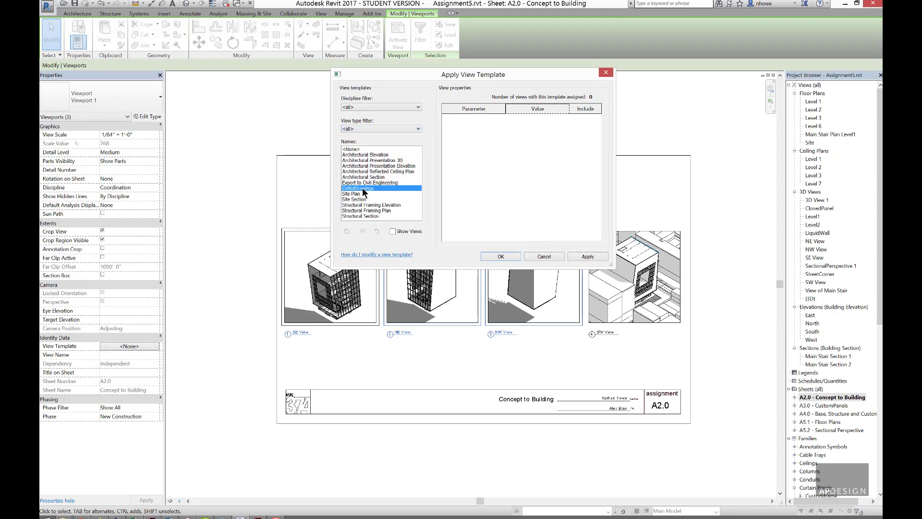
left_click(570, 256)
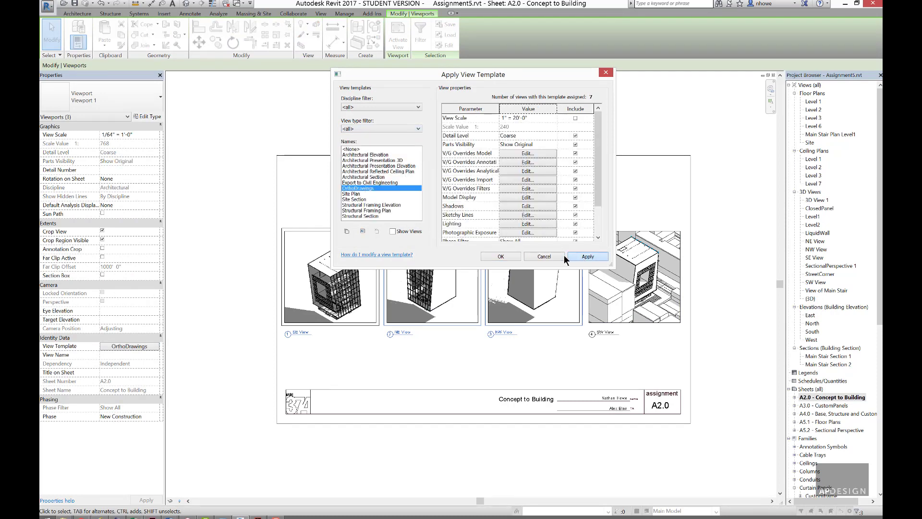
left_click(500, 255)
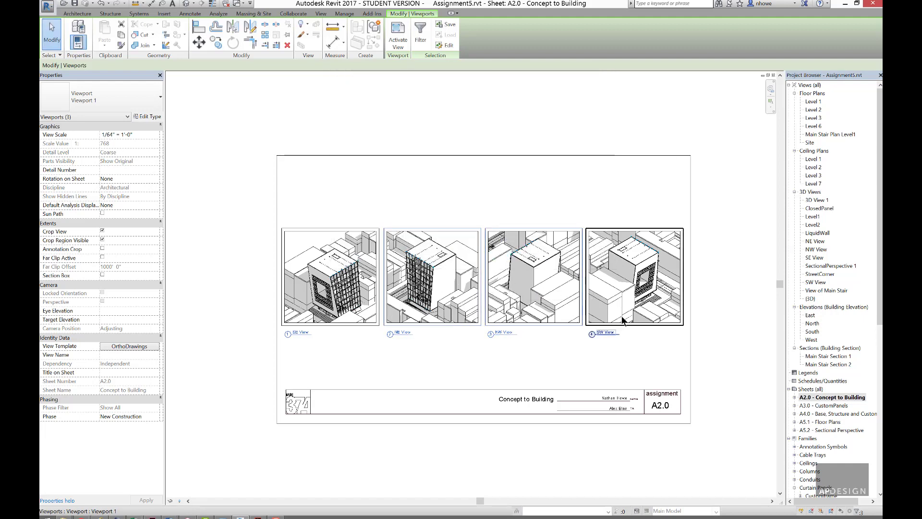
left_click(646, 339)
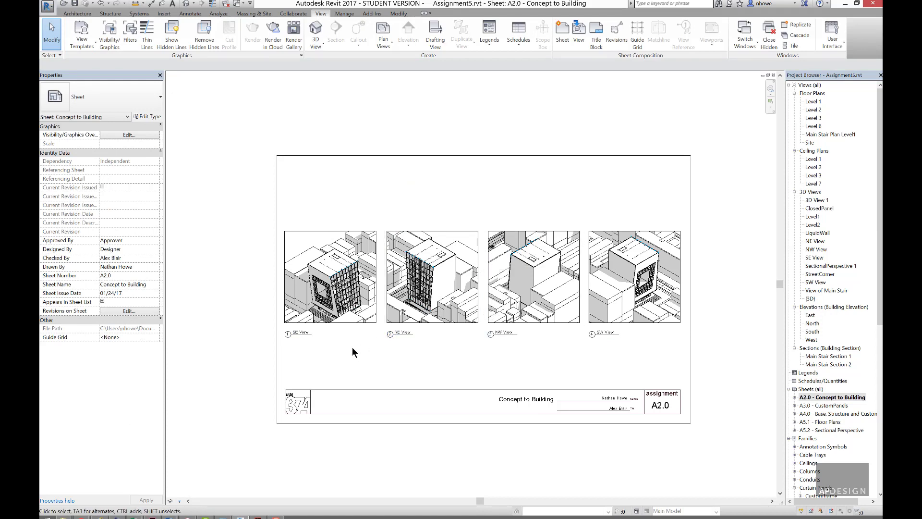
Open sheet A3.0 - CustomPanels and apply the OrthoDrawings view template to the StreetCorner, LiquidWall and ClosedPanel viewports.
double_click(823, 406)
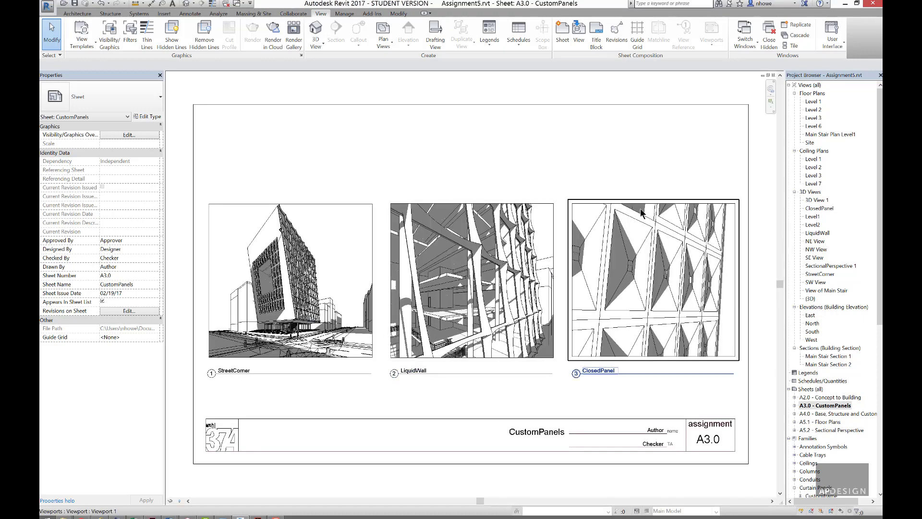
left_click_drag(614, 178, 368, 232)
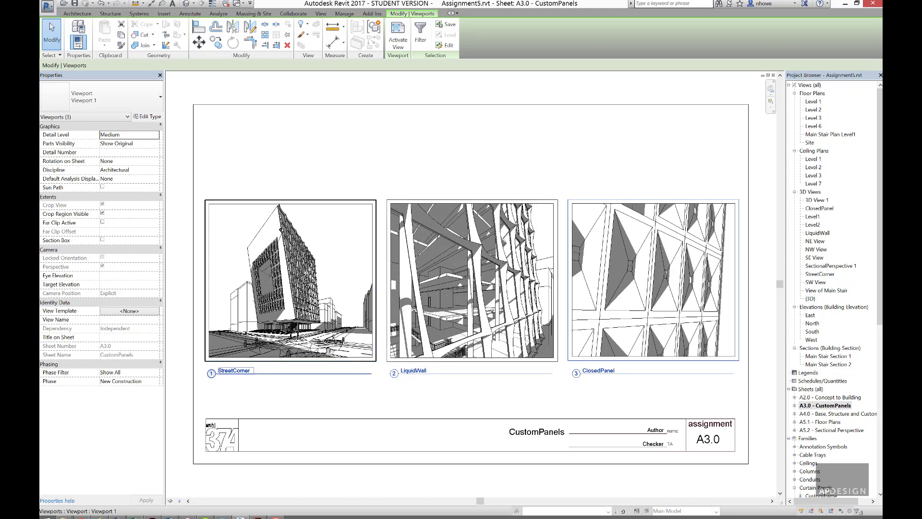
left_click(144, 311)
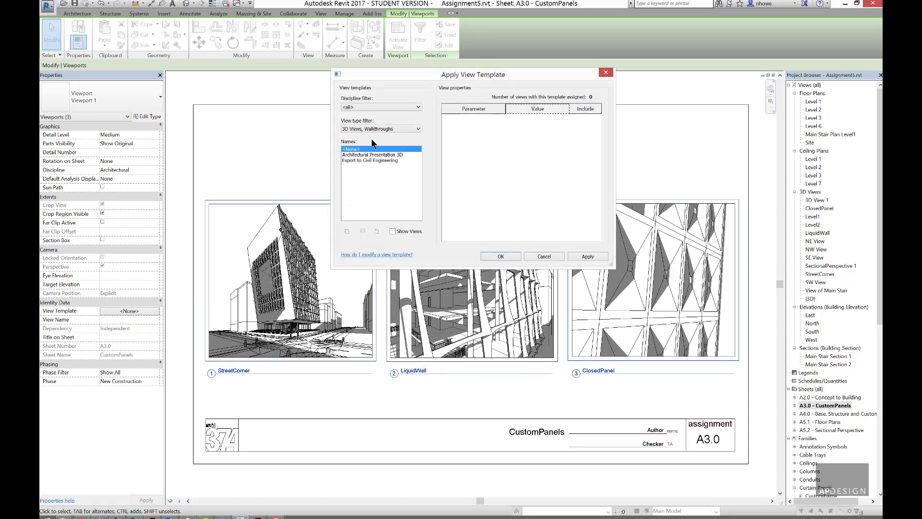
left_click(406, 129)
left_click(365, 136)
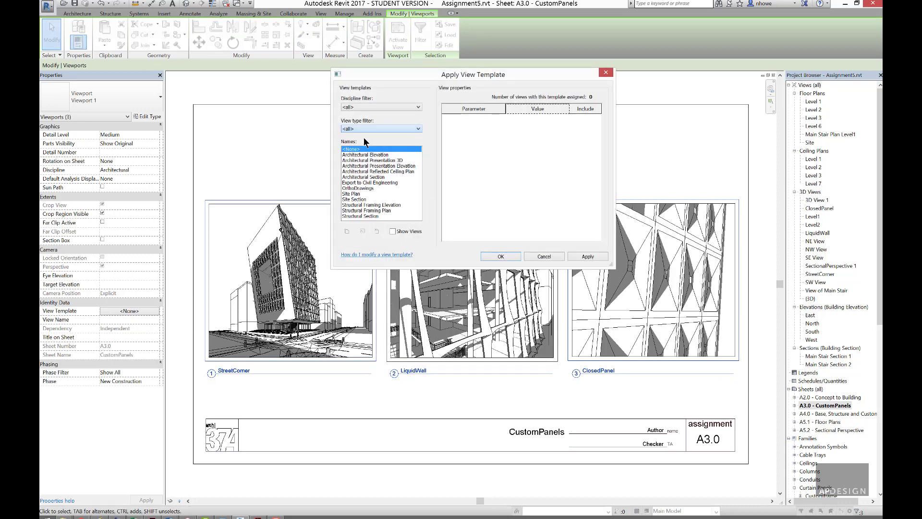
left_click(358, 188)
left_click(578, 257)
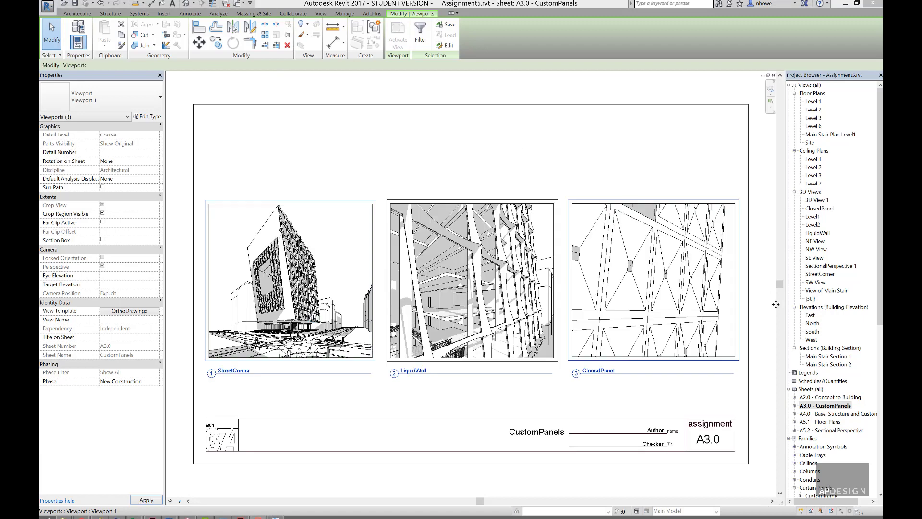
On sheet A4.0, activate the Main Stair Plan Level1 view, set its scale to 1/8" = 1'-0" and deactivate it.
left_click(823, 414)
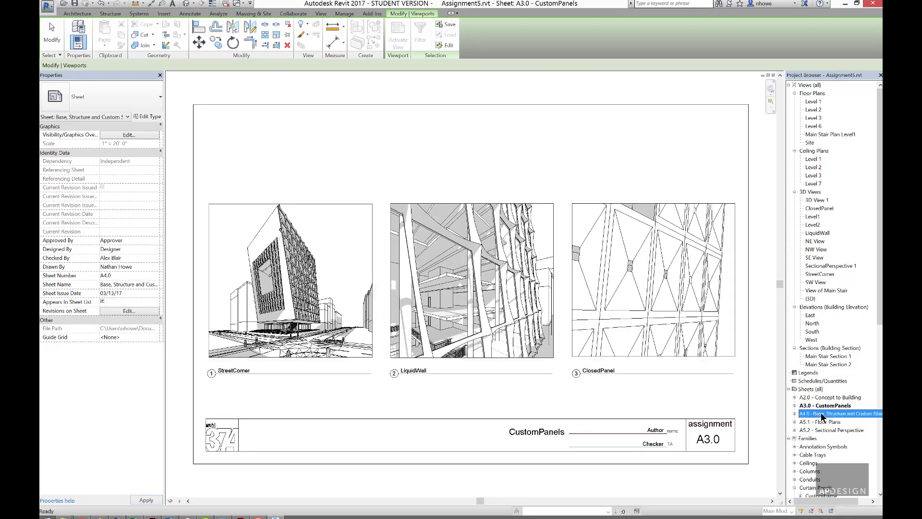
double_click(821, 416)
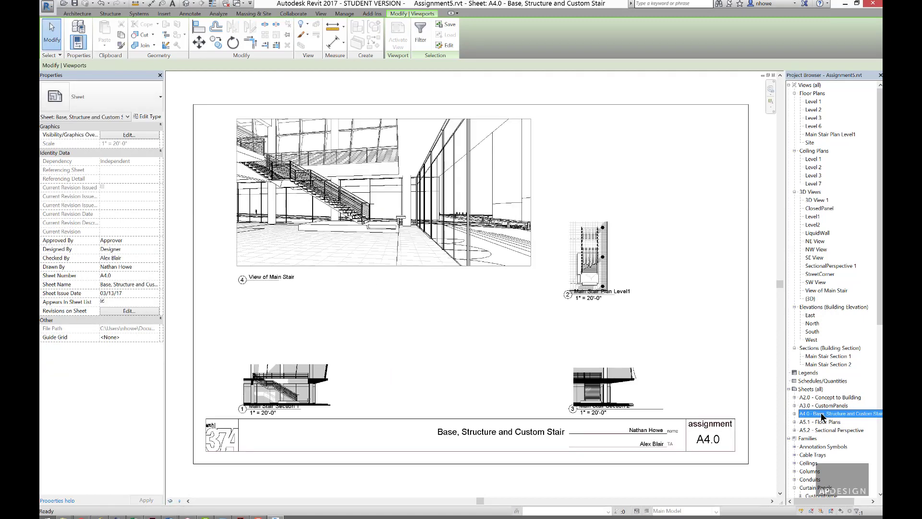
left_click(610, 272)
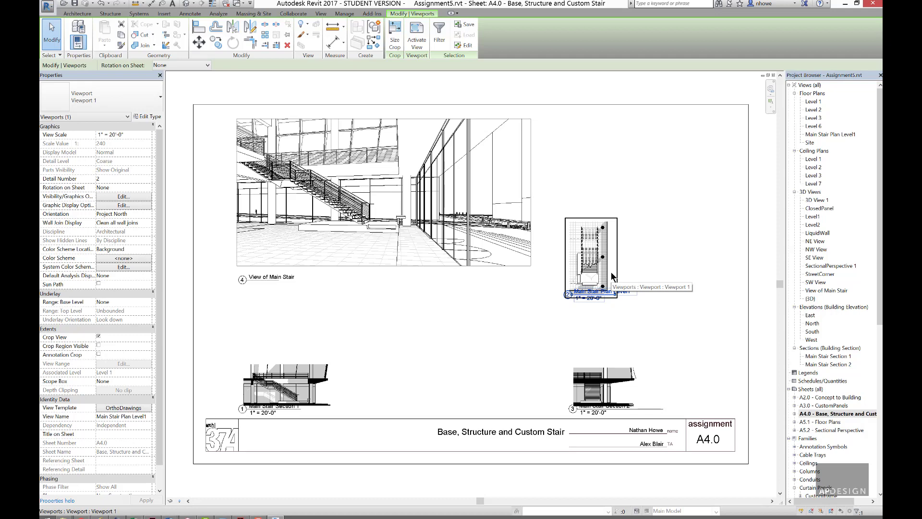
double_click(609, 275)
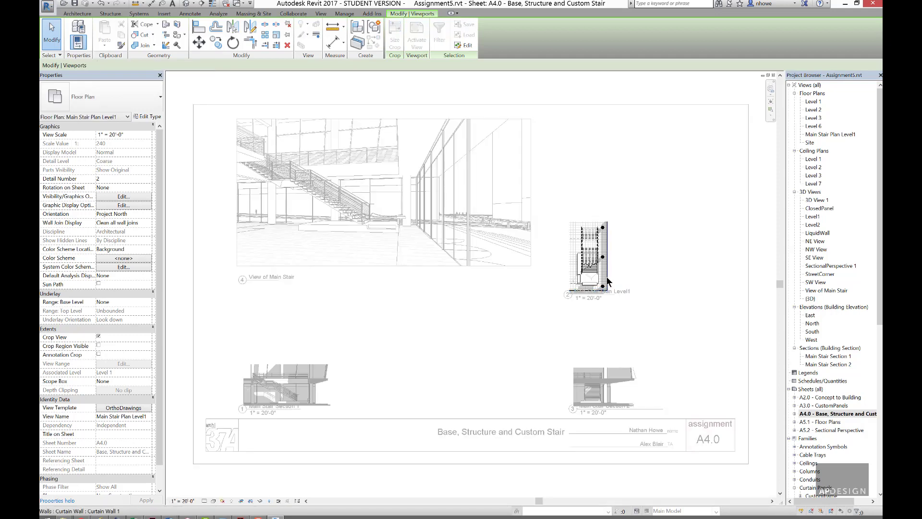
left_click(611, 276)
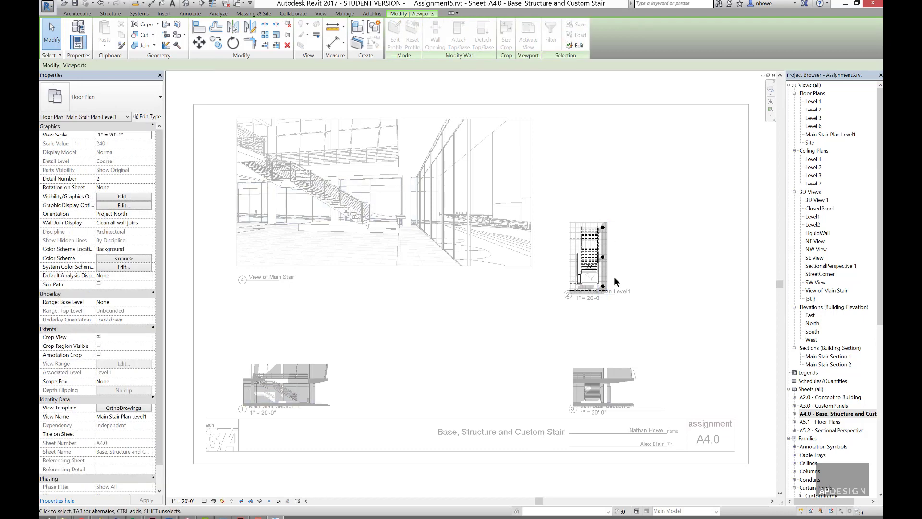
left_click(186, 500)
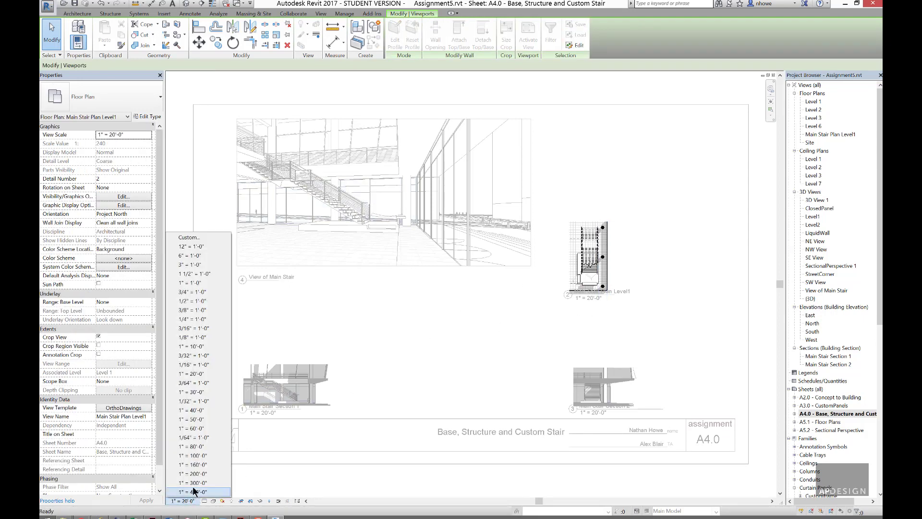
left_click(199, 337)
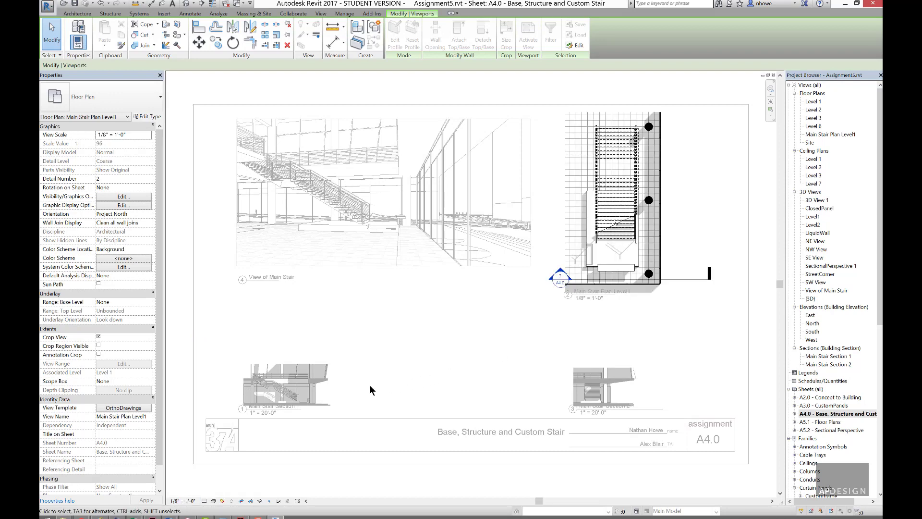
double_click(333, 398)
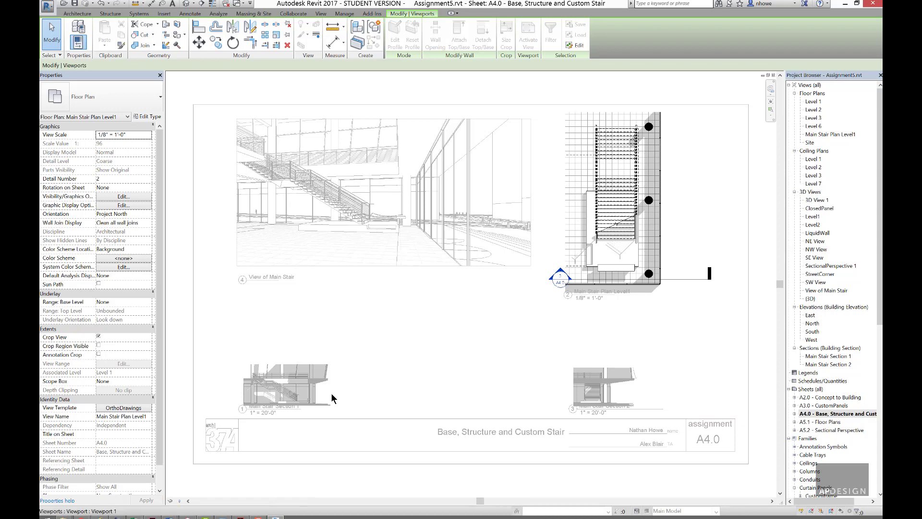
Activate the Main Stair Section 1 view, set its scale to 1/8" = 1'-0" and return to the sheet.
left_click(330, 396)
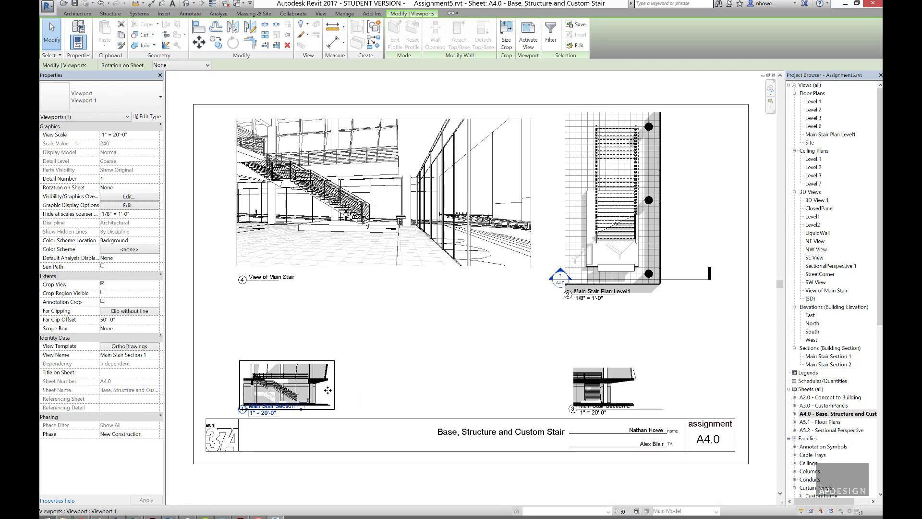
double_click(328, 391)
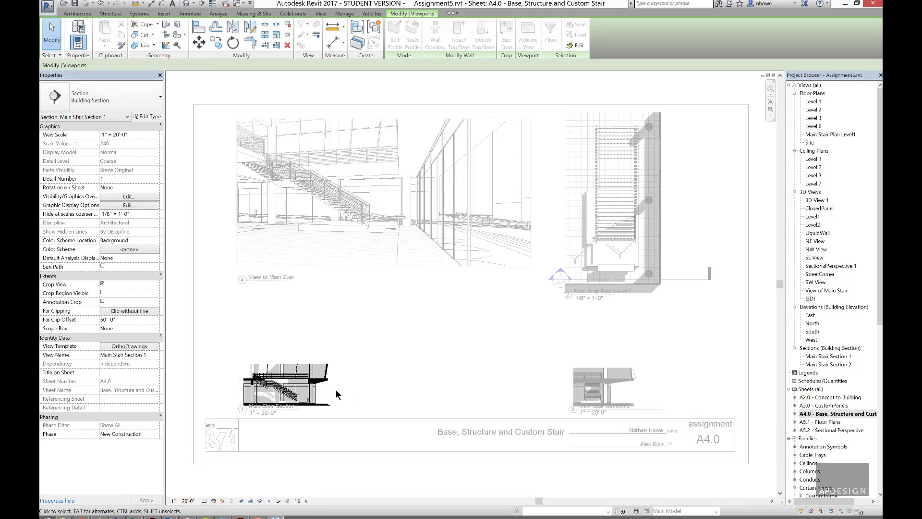
left_click(183, 500)
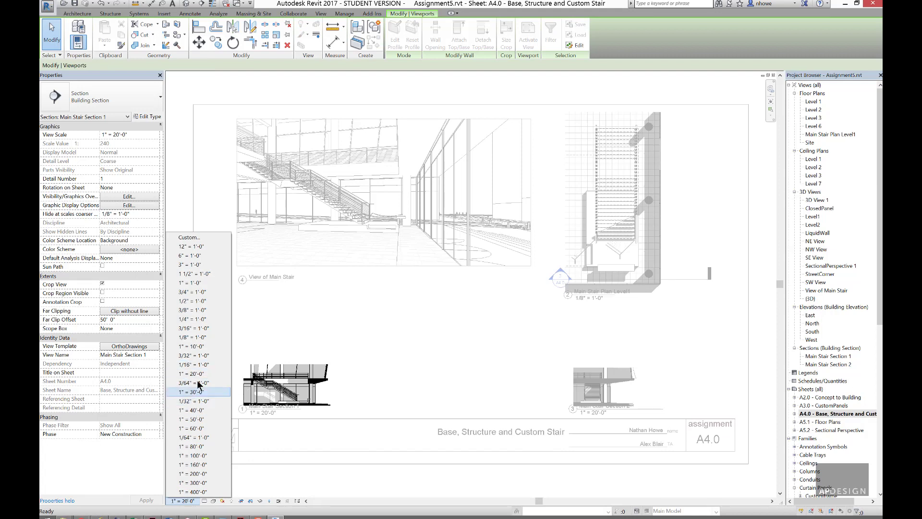
left_click(201, 338)
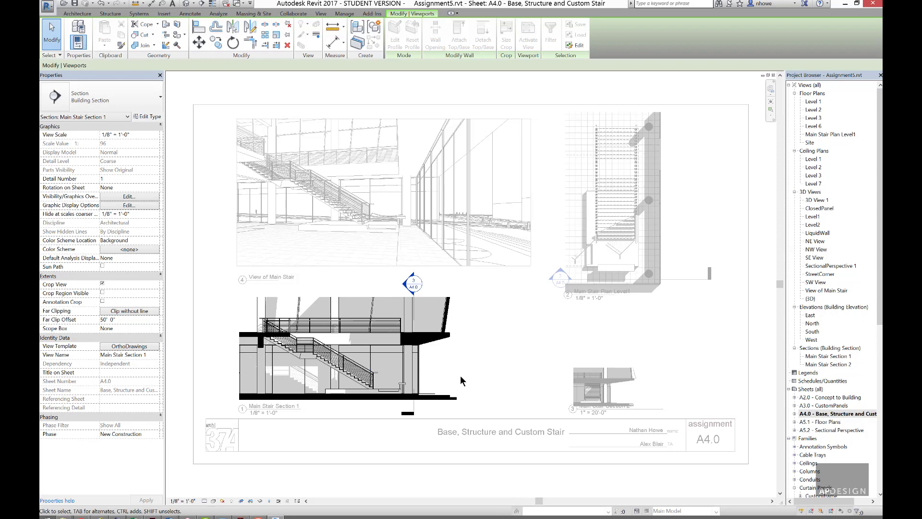
double_click(665, 375)
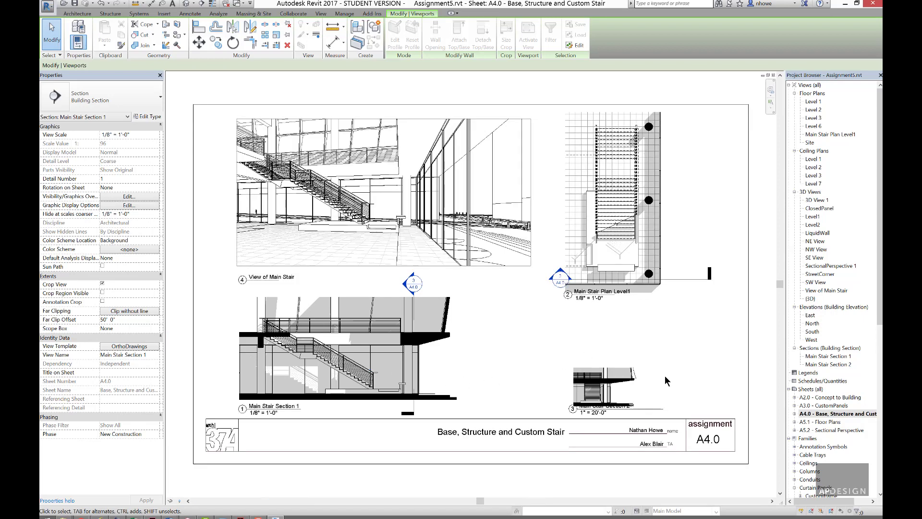
On sheet A4.0, activate the Main Stair Section 2 view, set its scale to 1/8" = 1'-0" and return to the sheet.
left_click(637, 390)
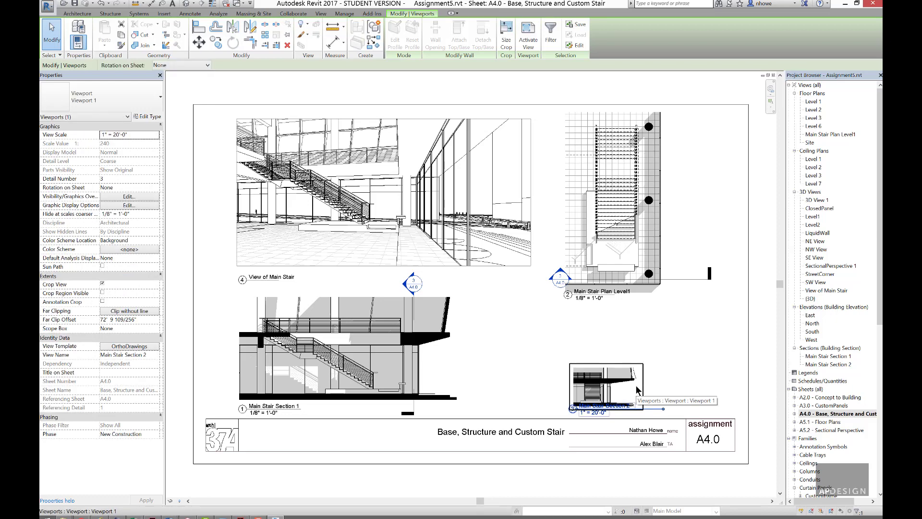
double_click(637, 389)
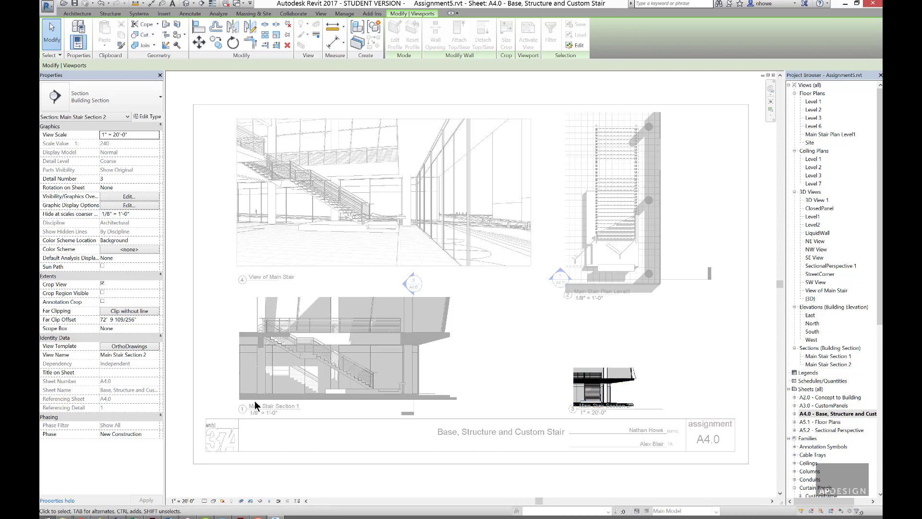
left_click(194, 500)
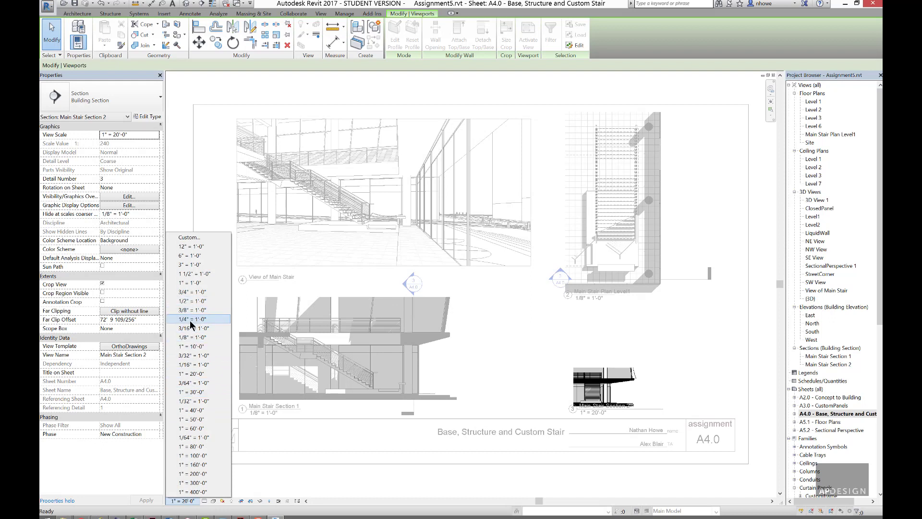
left_click(202, 338)
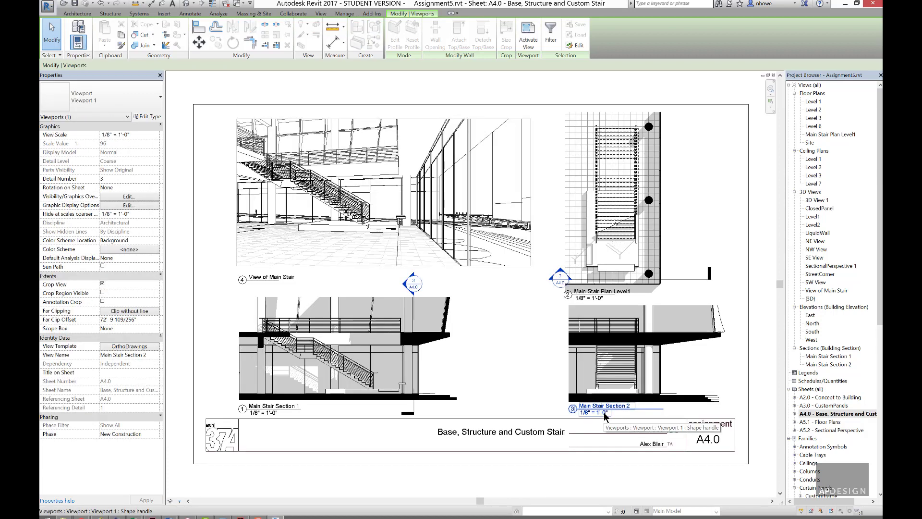
left_click(507, 378)
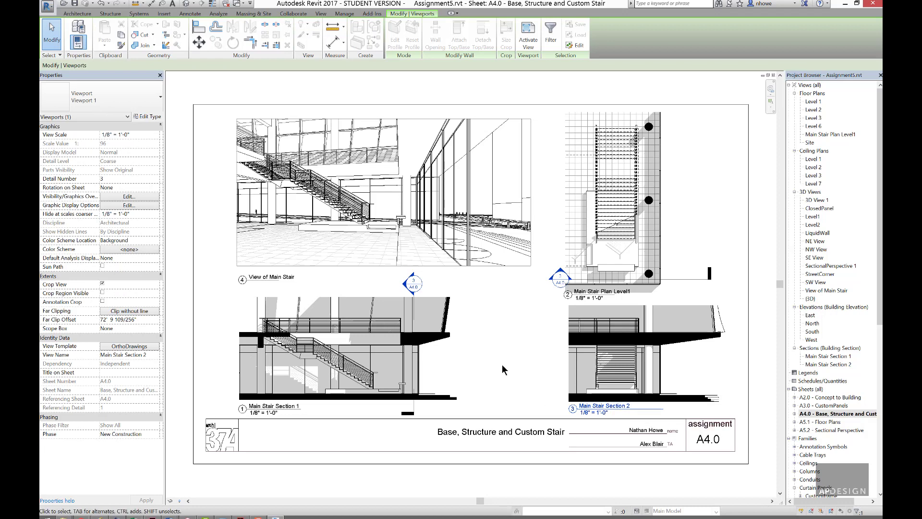
Open sheet A5.1 - Floor Plans and inspect the type properties of the Level2 viewport without changing them.
left_click(815, 423)
double_click(815, 422)
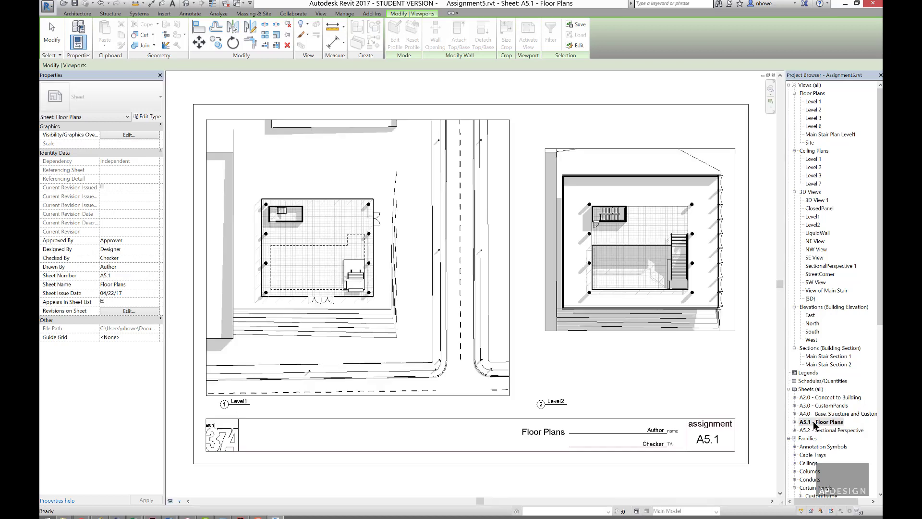
left_click(556, 402)
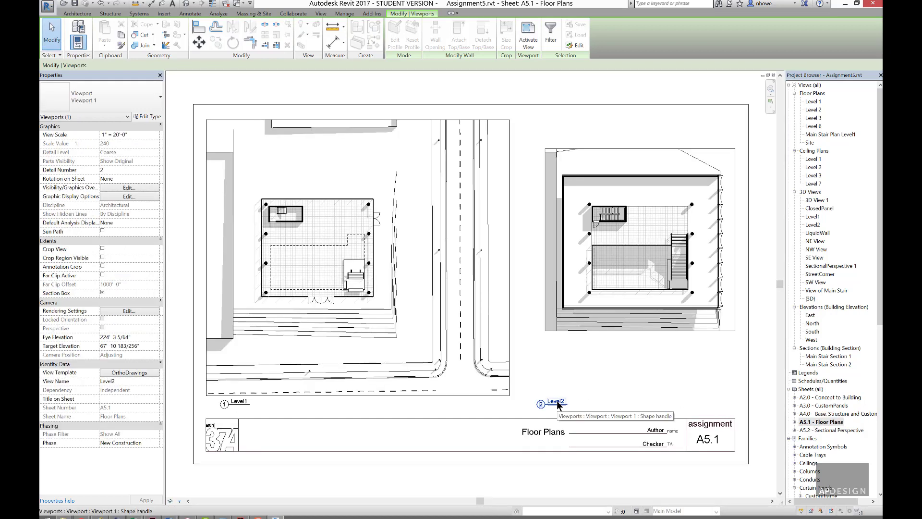
left_click(138, 119)
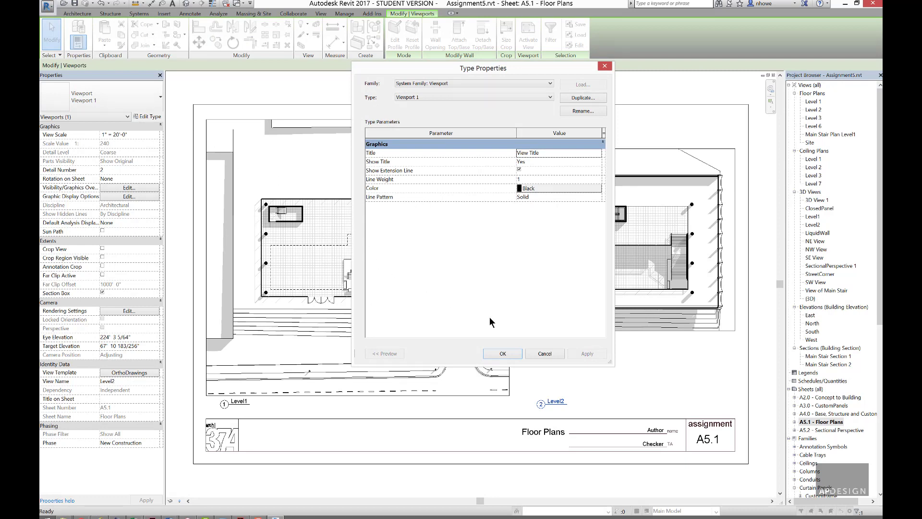
left_click(556, 355)
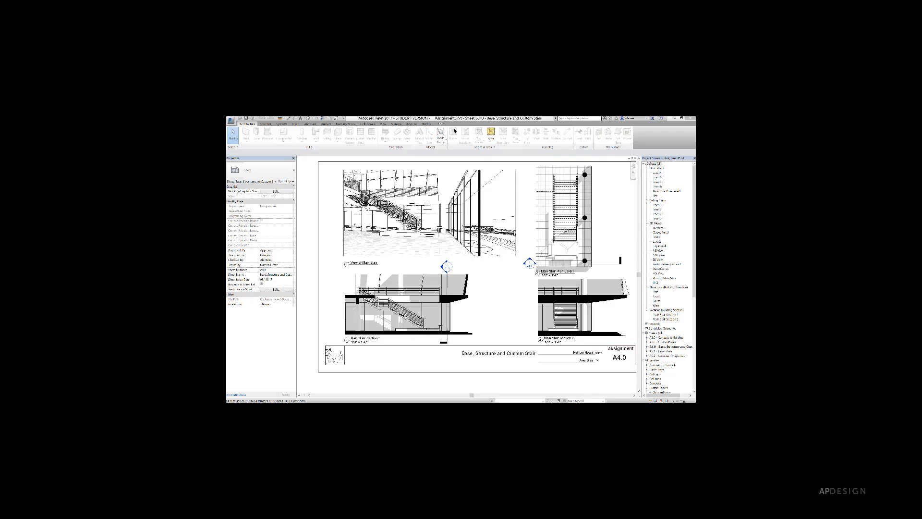
left_click(383, 124)
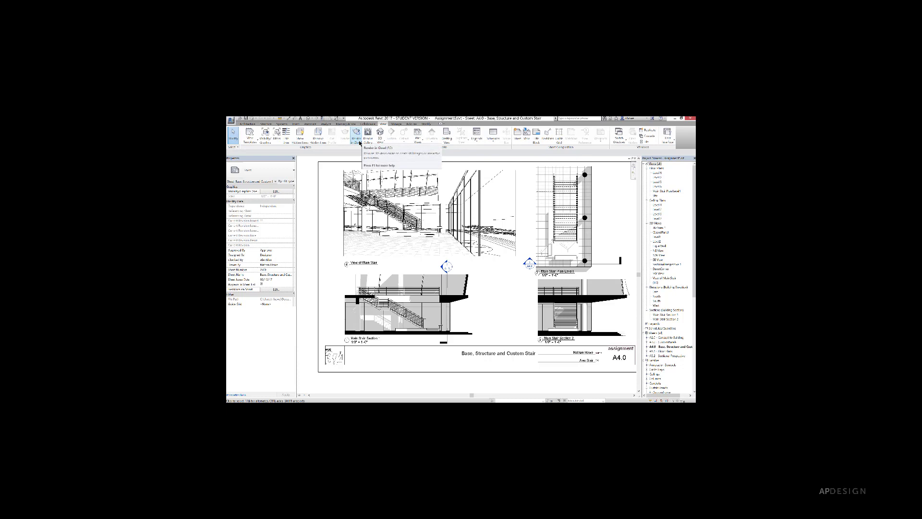
left_click(356, 137)
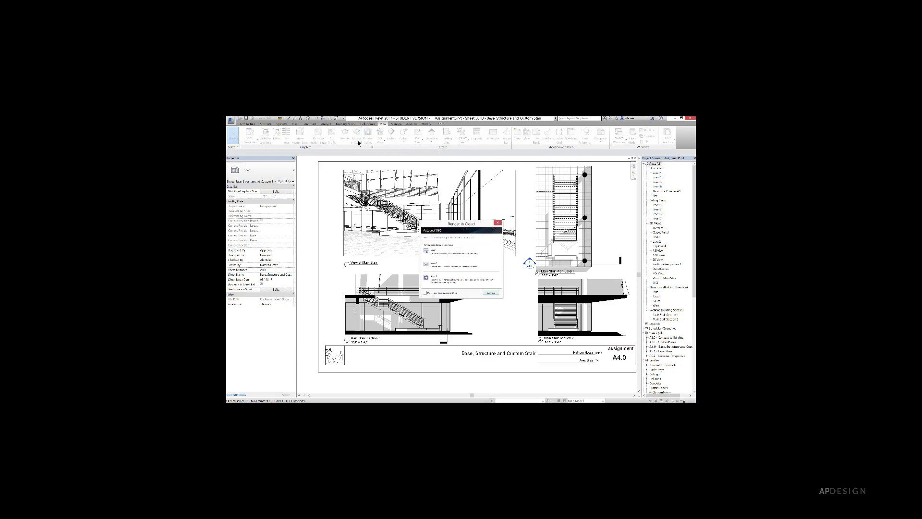
left_click_drag(462, 222, 429, 167)
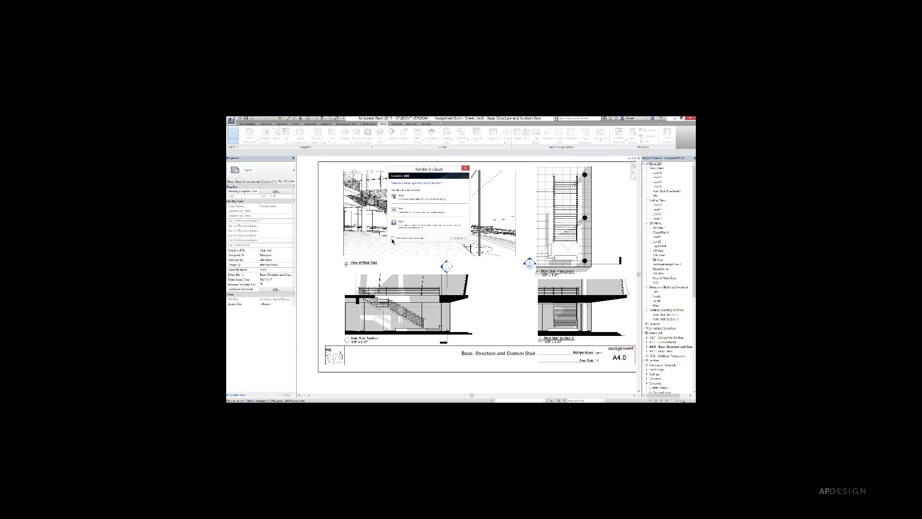
left_click(459, 238)
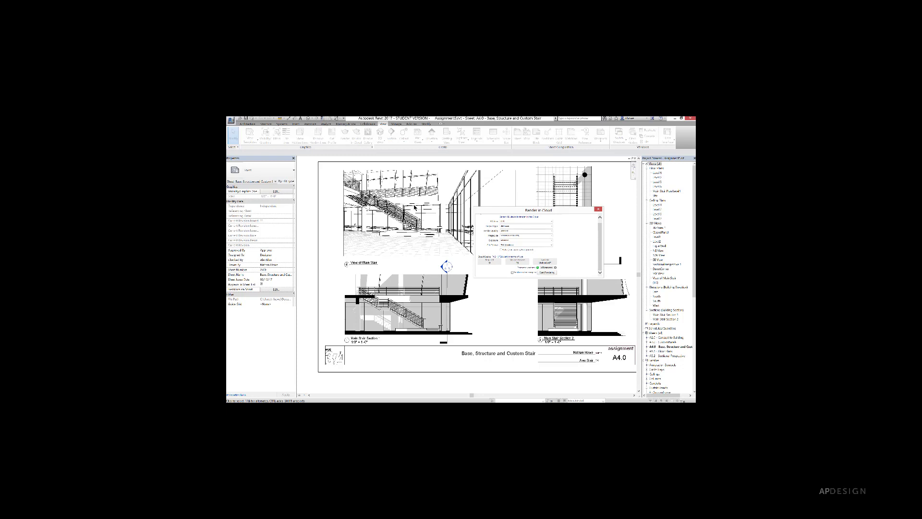
left_click(598, 210)
Open the StreetCorner 3D view and look over its local rendering settings.
left_click(388, 265)
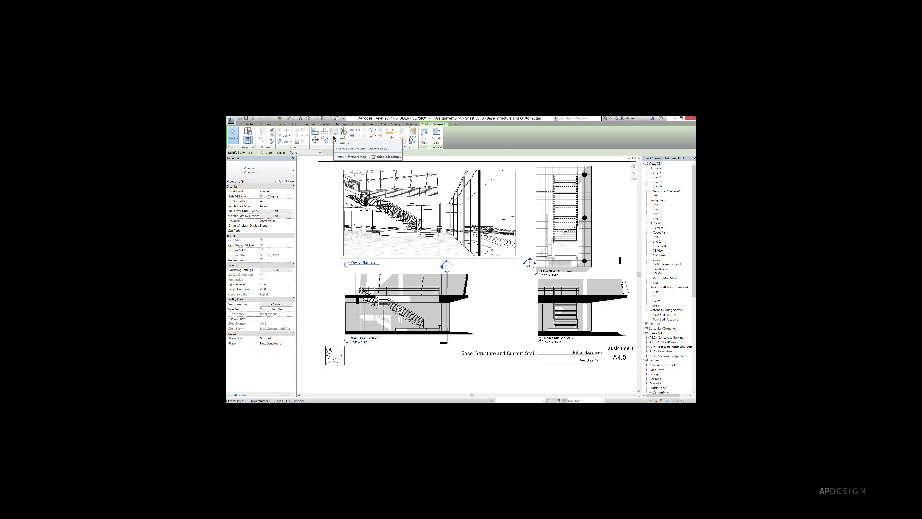
left_click(383, 124)
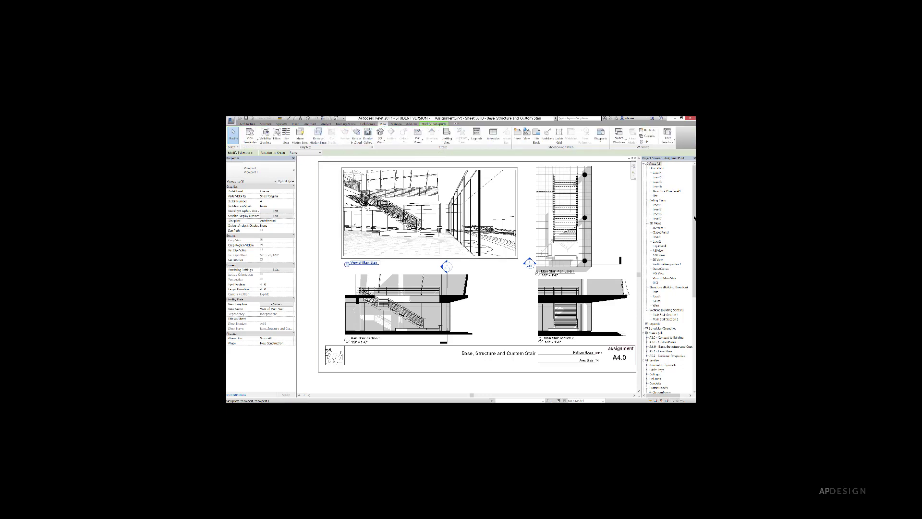
double_click(660, 270)
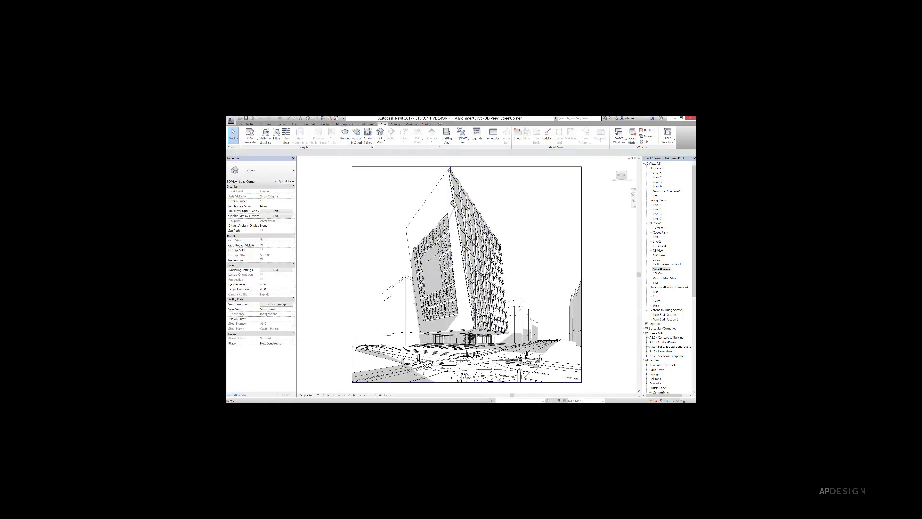
left_click(344, 135)
left_click_drag(343, 124, 326, 172)
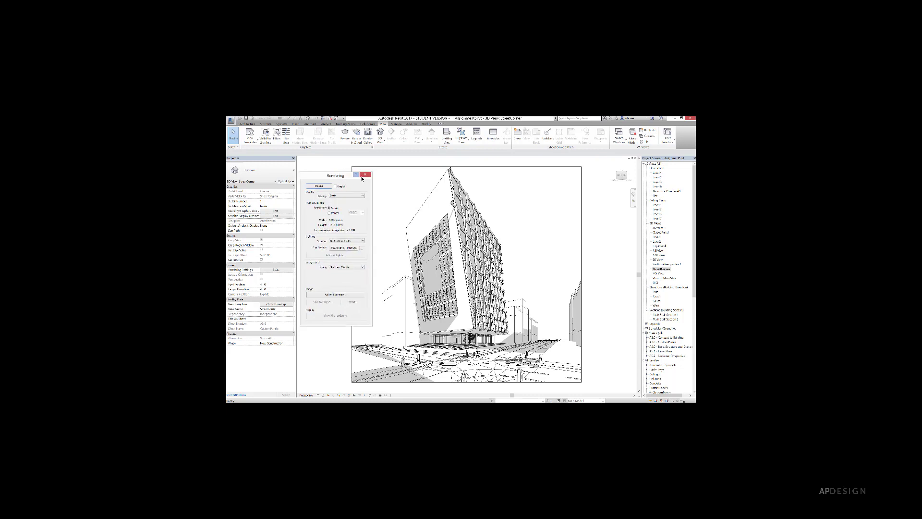
left_click(367, 172)
Start Render in Cloud from the StreetCorner view and choose which 3D views to render.
left_click(356, 137)
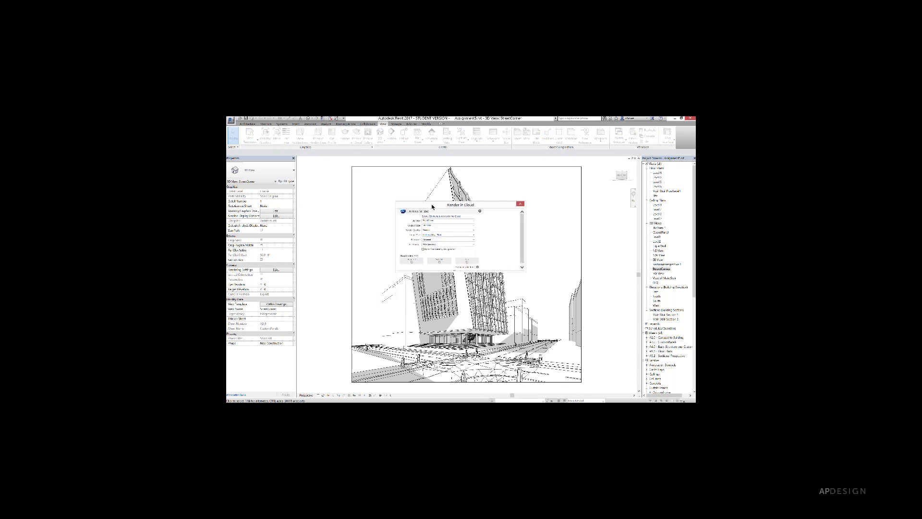
left_click_drag(432, 207, 546, 228)
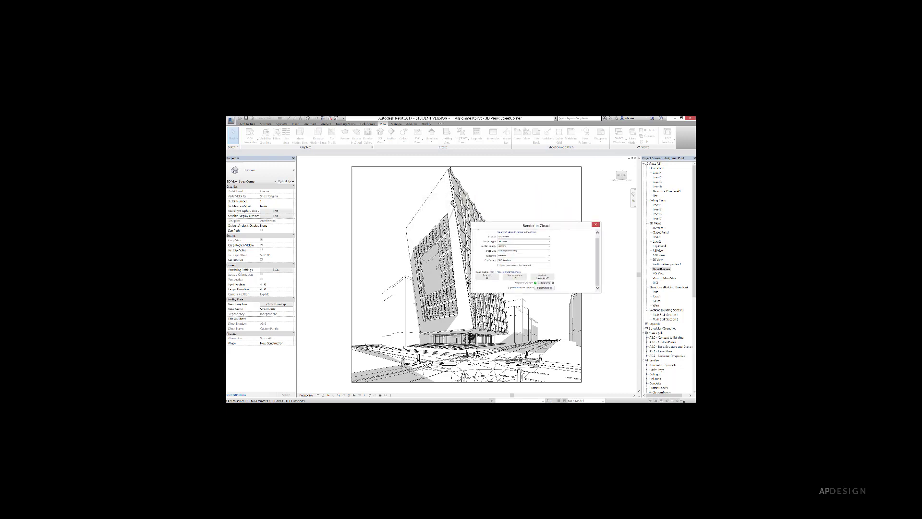
left_click_drag(506, 226, 471, 194)
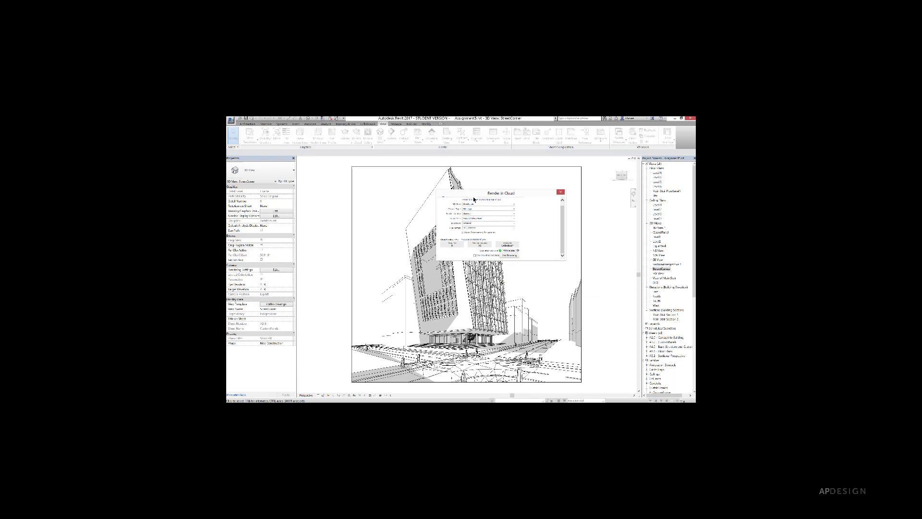
left_click_drag(474, 196, 443, 193)
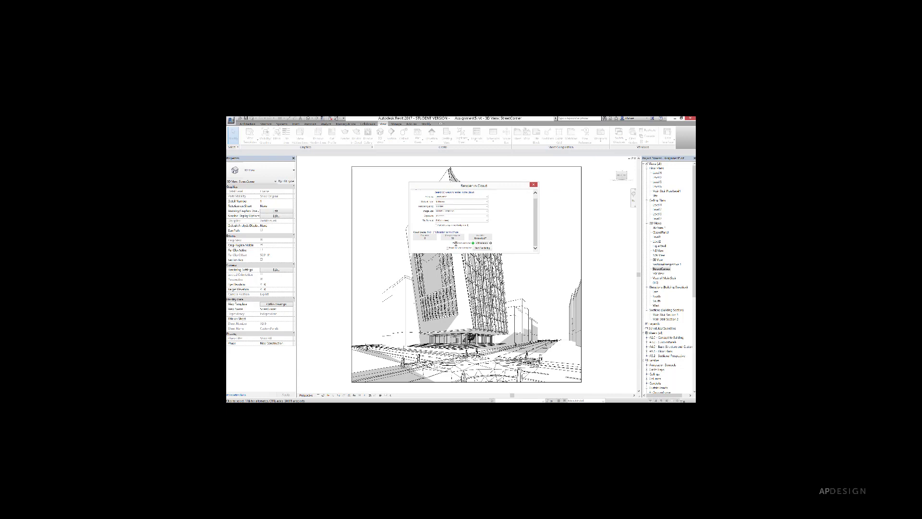
left_click(459, 196)
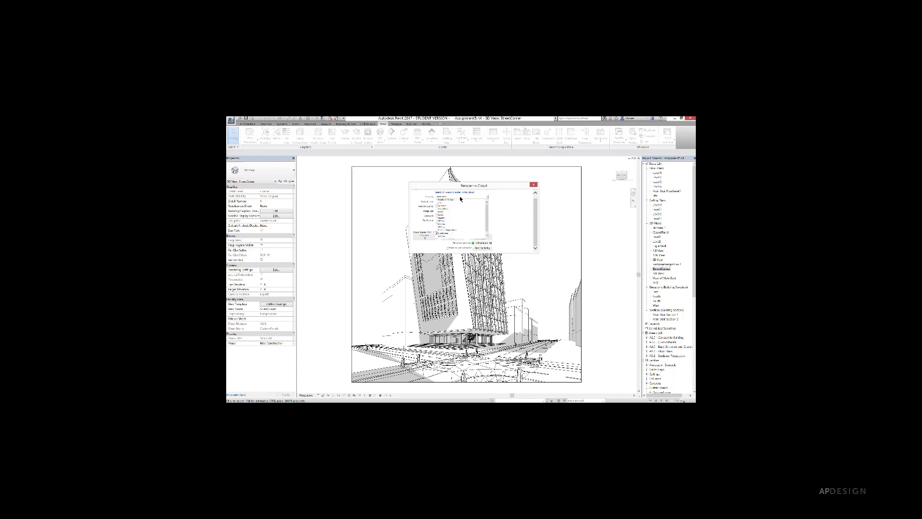
left_click(440, 232)
left_click_drag(487, 226, 487, 230)
left_click(495, 210)
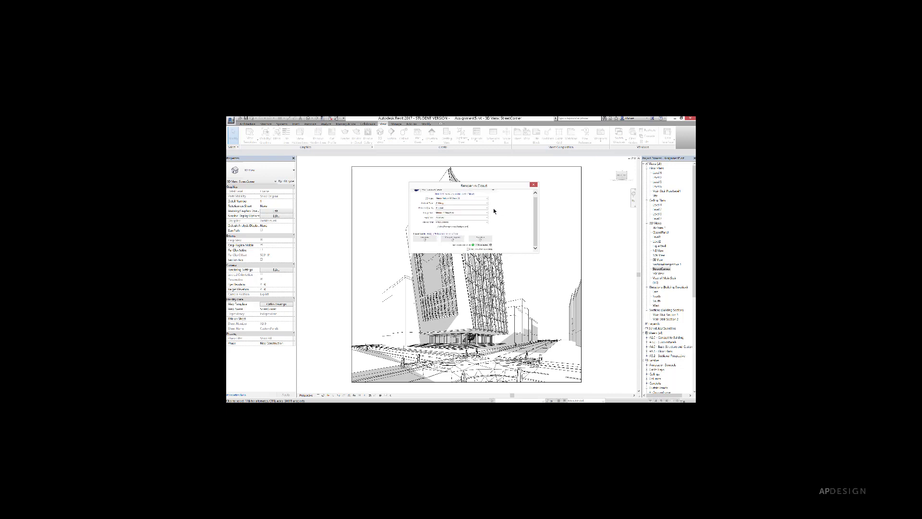
Set the cloud render quality to Final, choose an image size and start the rendering.
left_click(458, 207)
left_click(440, 214)
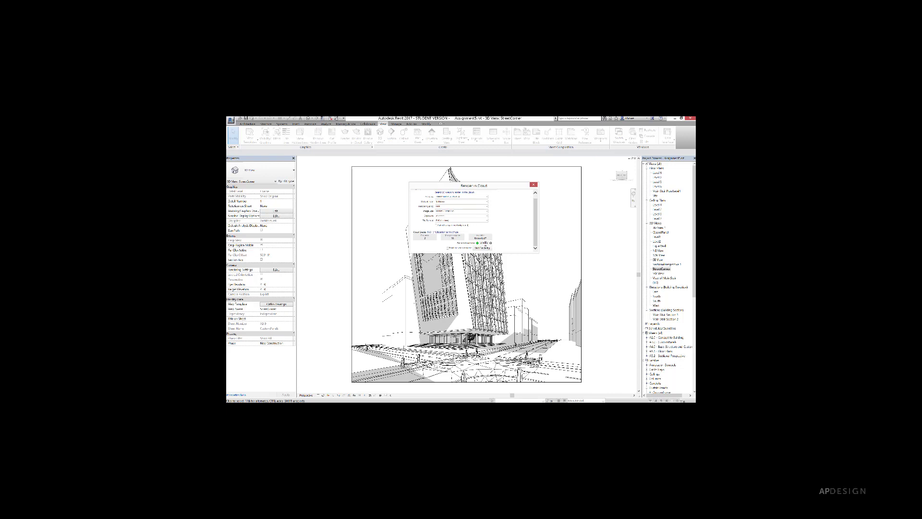
left_click(451, 211)
left_click(449, 220)
left_click(482, 249)
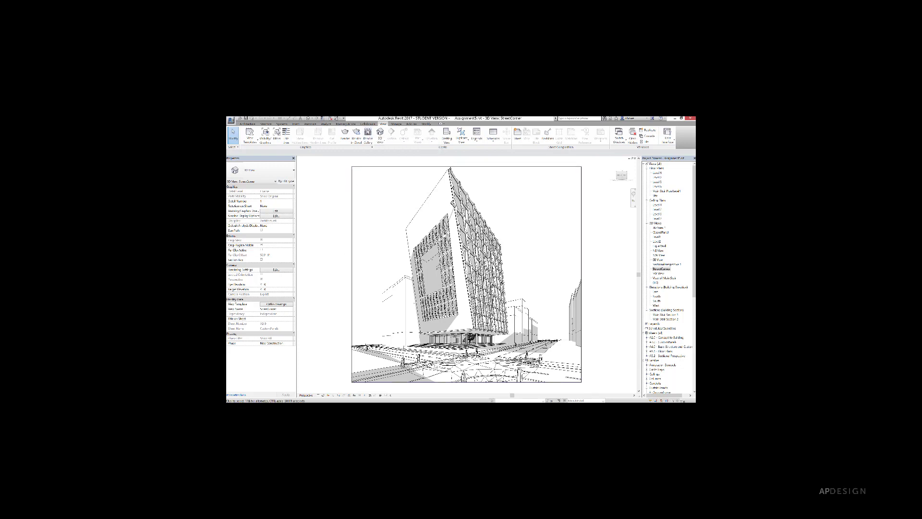
Switch to the Rendering in Autodesk A360 page in the browser and open the exposure adjustments for the project's first rendering.
mouse_move(270, 406)
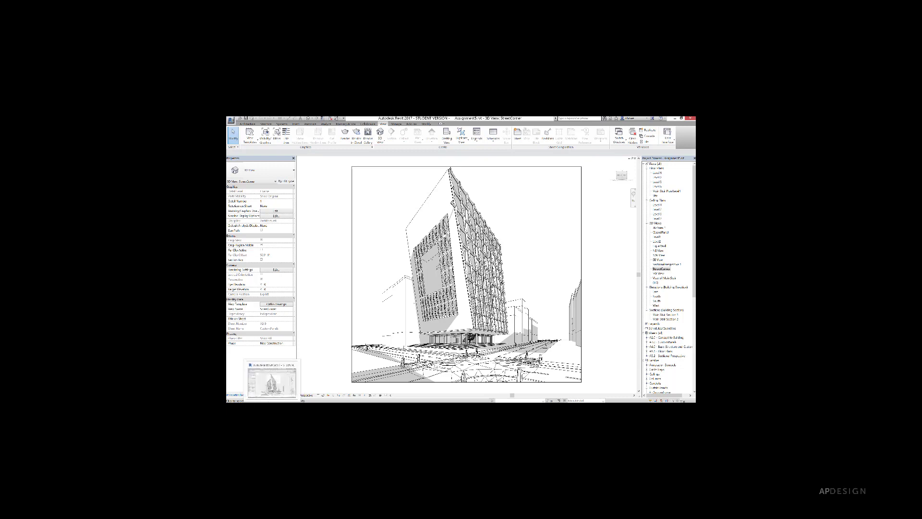
left_click(261, 406)
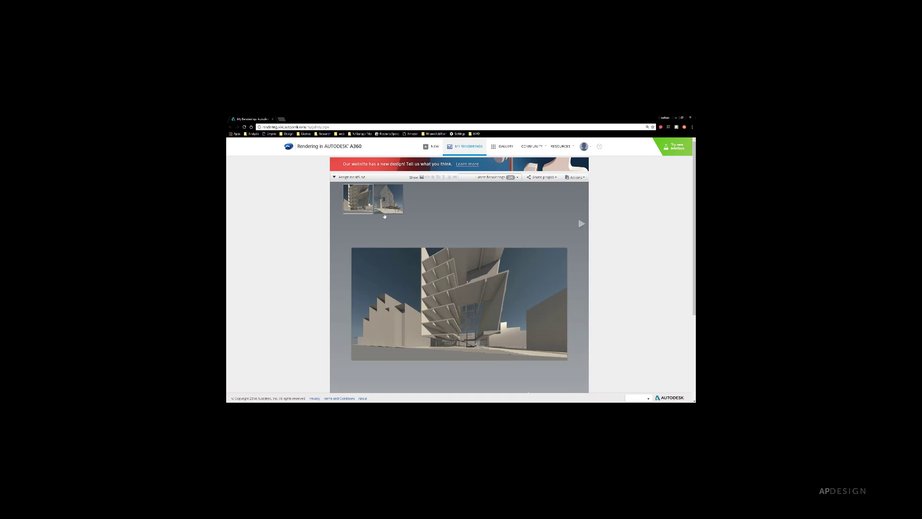
mouse_move(368, 210)
left_click(369, 210)
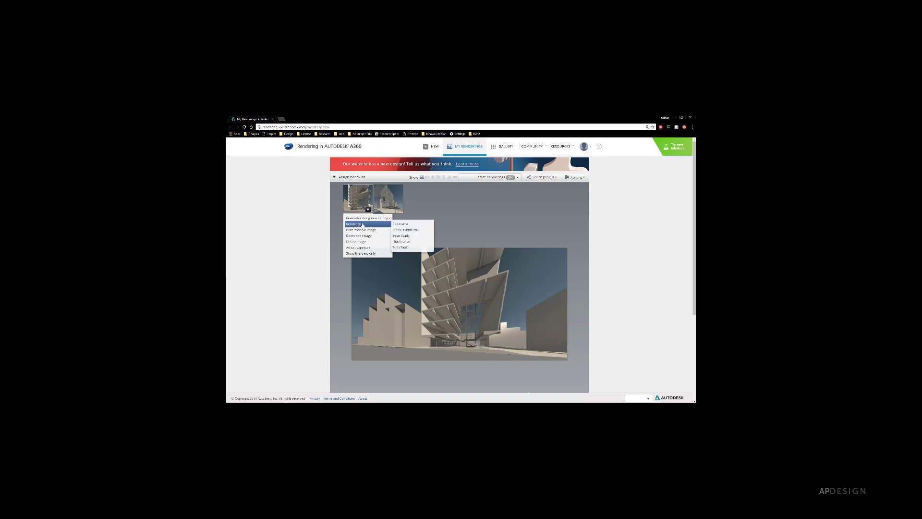
left_click(362, 247)
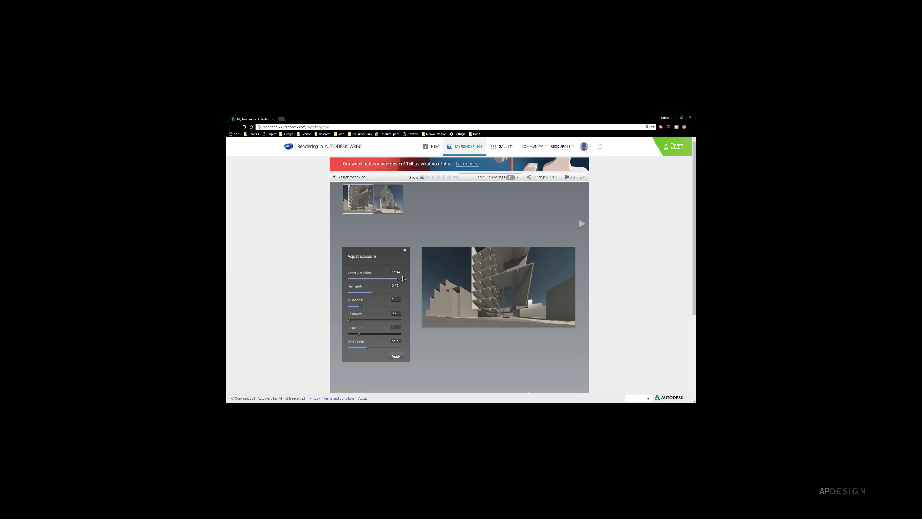
scroll(457, 255, "up", 2, "ctrl")
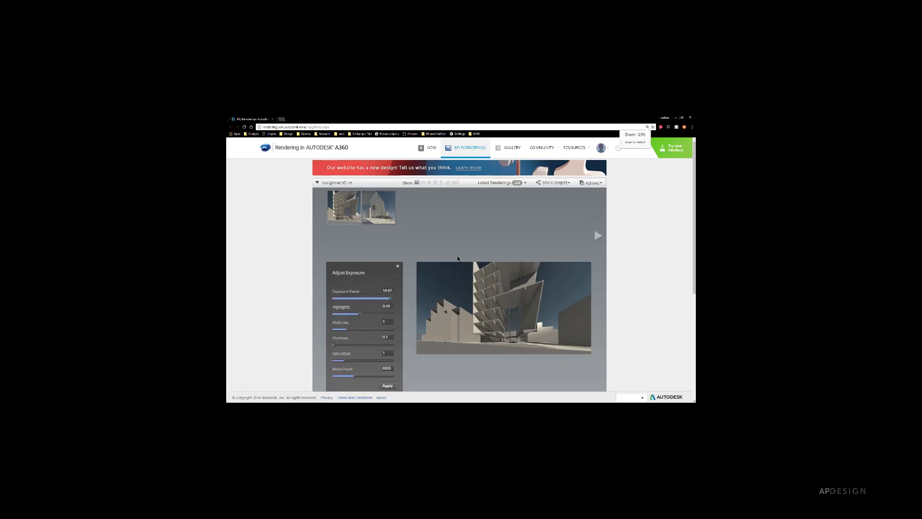
scroll(457, 256, "down", 2)
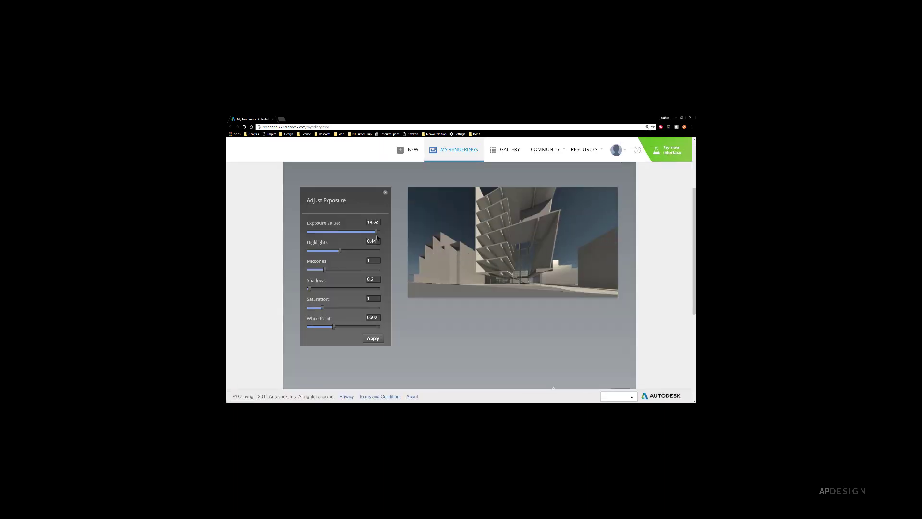
Set the rendering's exposure value to 13.08 and its shadows to 0.43.
left_click_drag(376, 233, 371, 236)
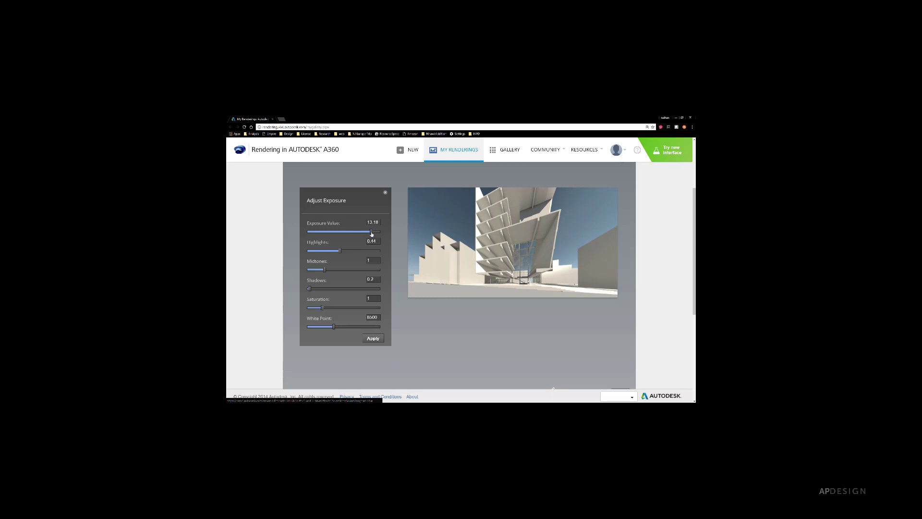
left_click_drag(371, 234, 371, 234)
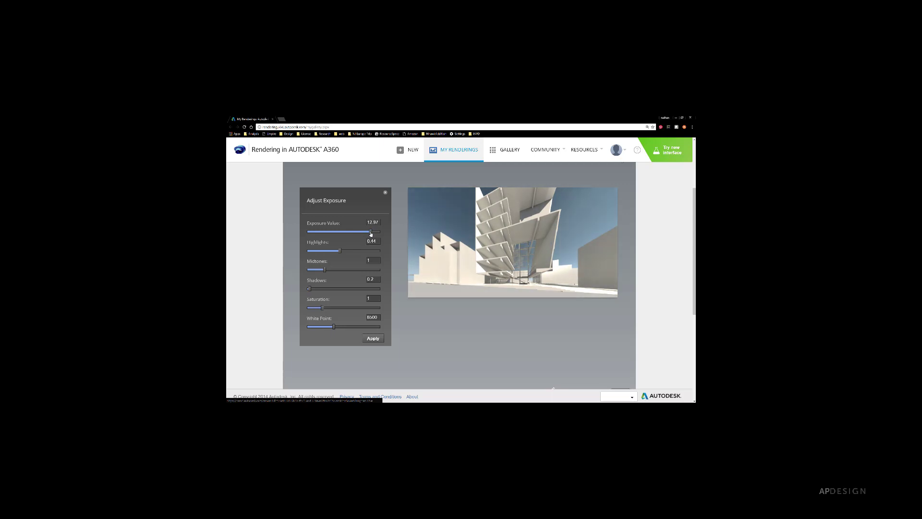
left_click_drag(370, 234, 371, 234)
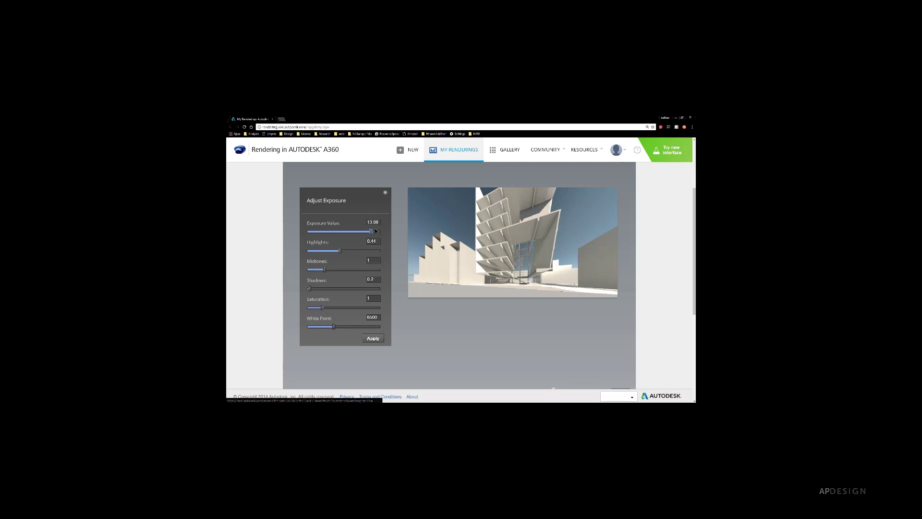
mouse_move(310, 288)
left_mouse_down()
mouse_move(336, 288)
mouse_move(314, 289)
left_mouse_up()
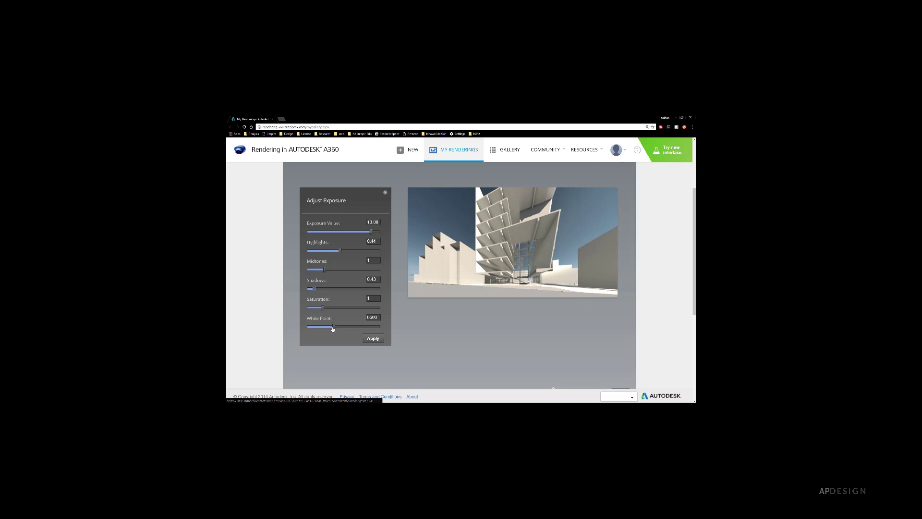
Fine-tune the rendering's white point and saturation and apply the exposure adjustments.
mouse_move(332, 329)
left_mouse_down()
mouse_move(321, 328)
mouse_move(330, 329)
left_mouse_up()
left_click(322, 308)
mouse_move(324, 310)
left_mouse_down()
mouse_move(360, 311)
mouse_move(322, 312)
left_mouse_up()
left_click(373, 339)
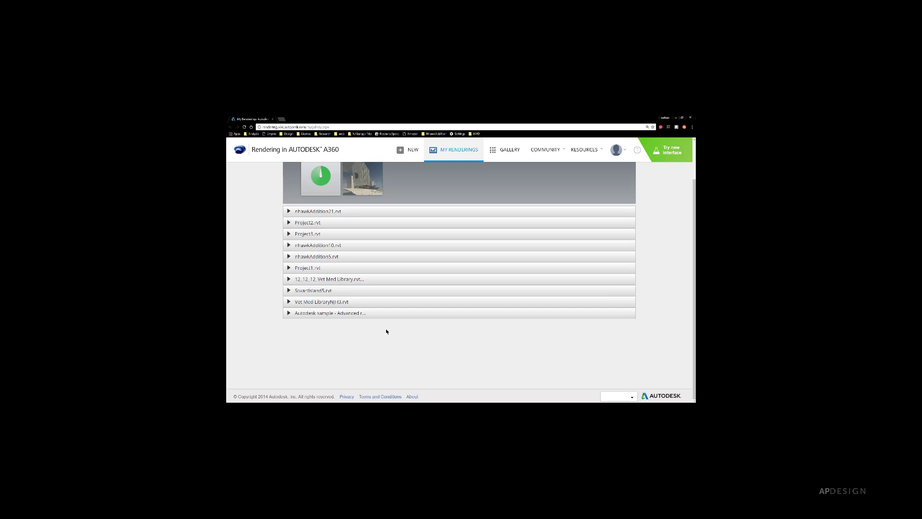
Check the first rendering's settings and open the available actions for the second rendering.
mouse_move(329, 175)
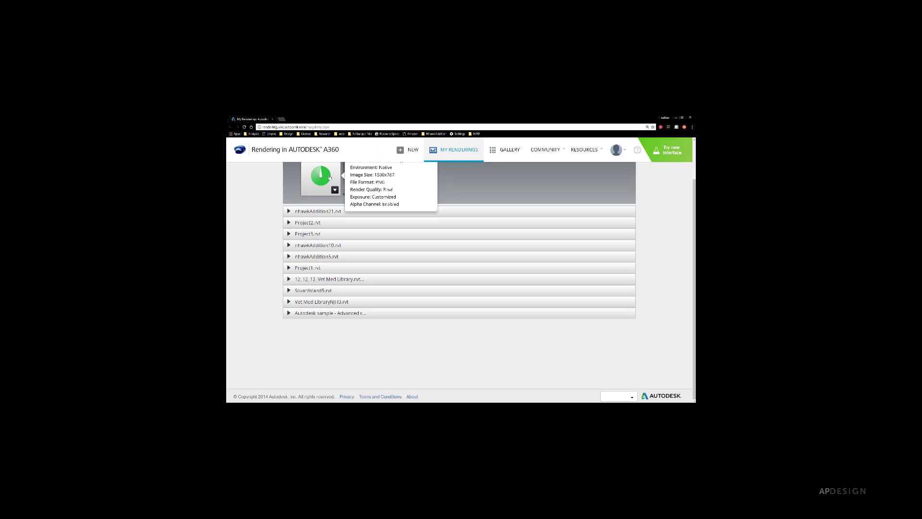
left_click(376, 190)
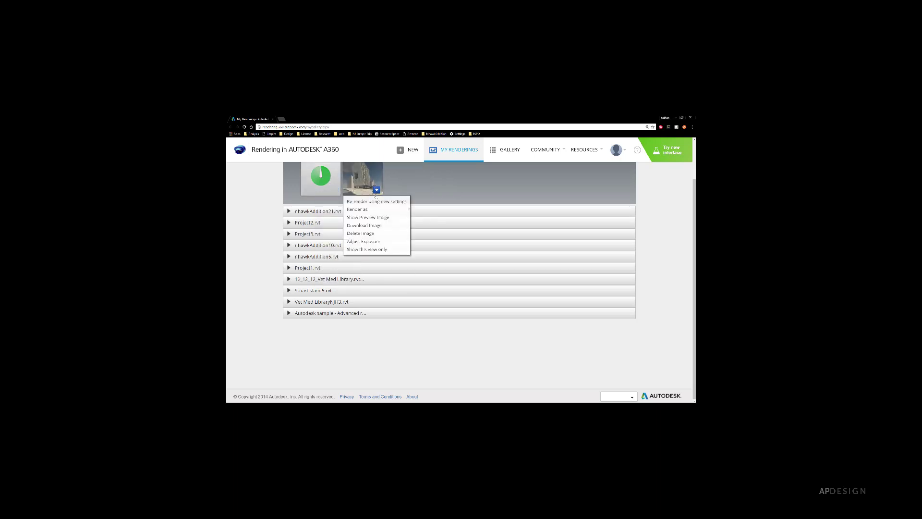